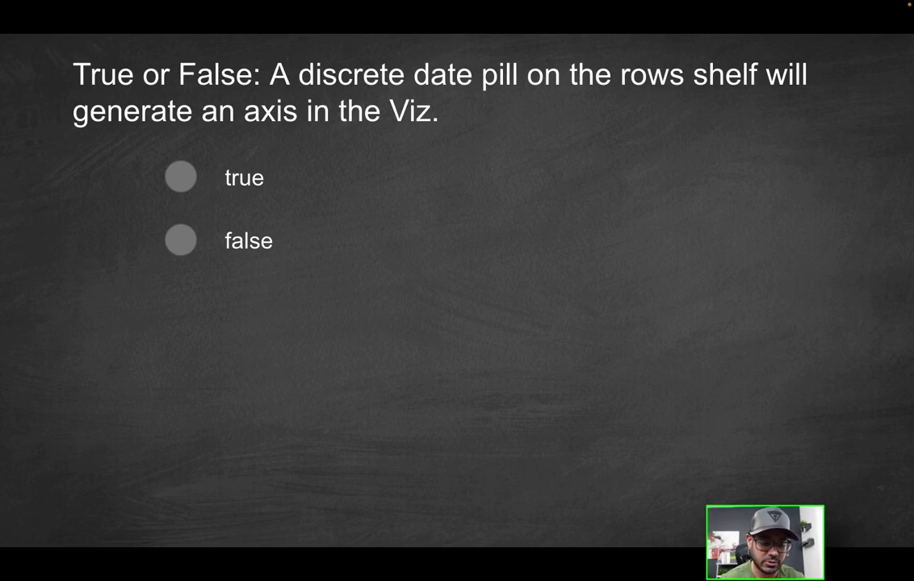
# Switch to Tableau and build a text table of Profit by year of Order Date on Sheet 19.
pyautogui.hotkey('ctrl', 'Right')
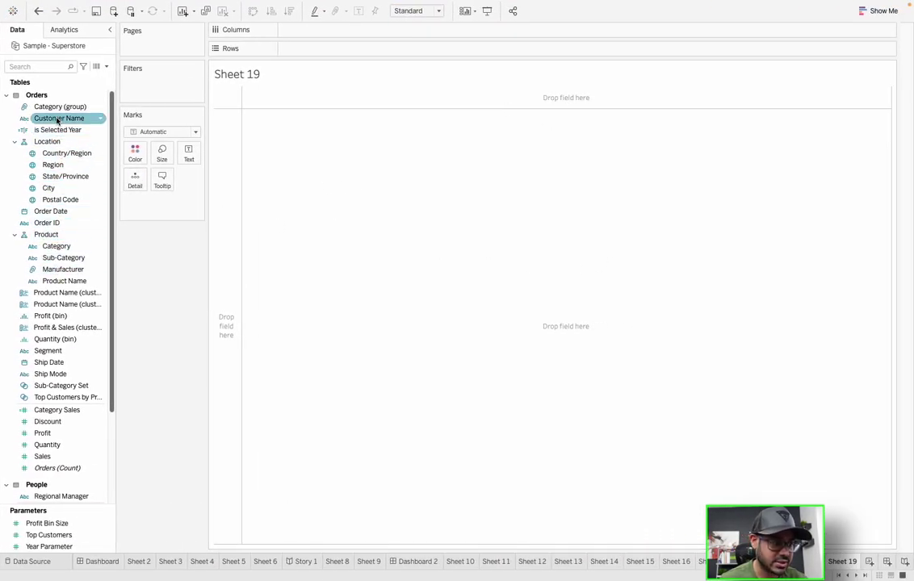
pyautogui.click(72, 211)
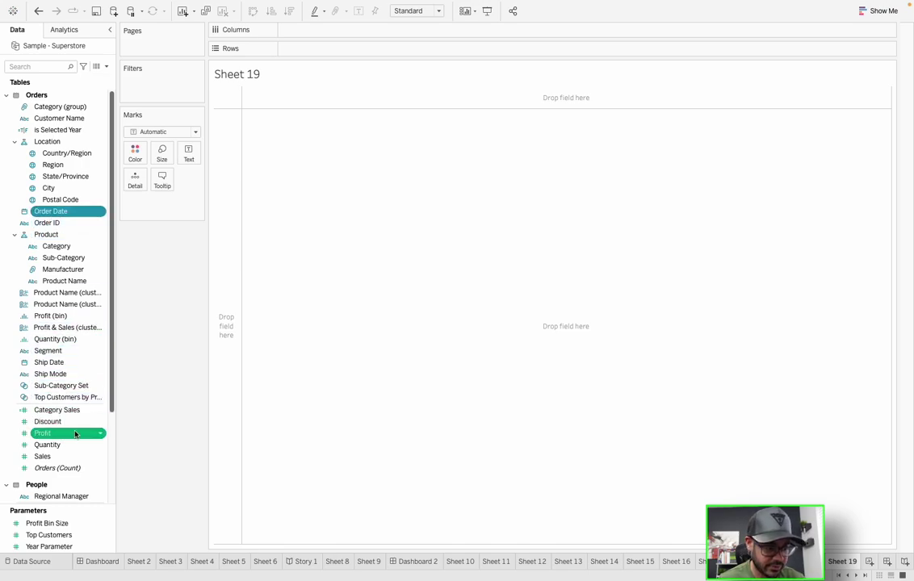
pyautogui.moveTo(75, 434); pyautogui.dragTo(399, 336)
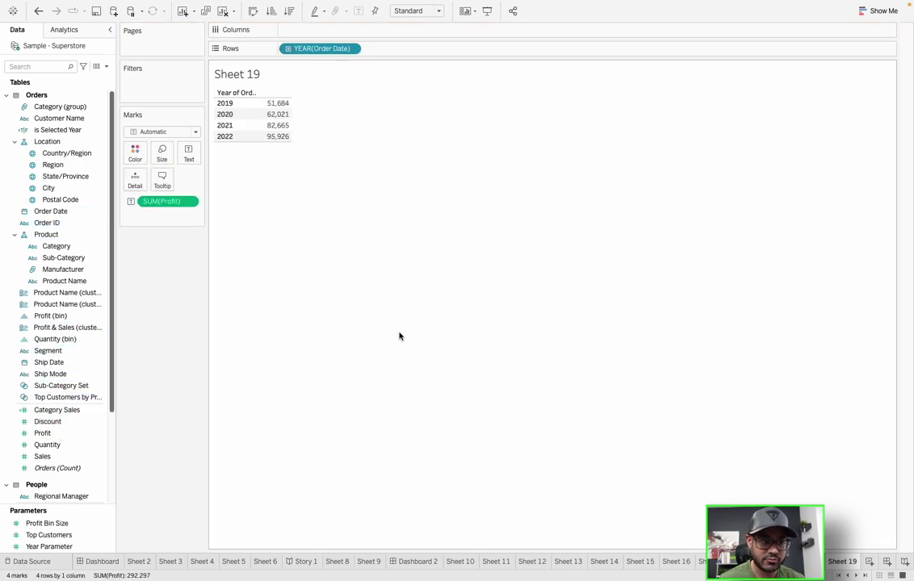
# Turn the Profit by year table into a continuous line chart using Show Me and hide the chart suggestions.
pyautogui.click(873, 11)
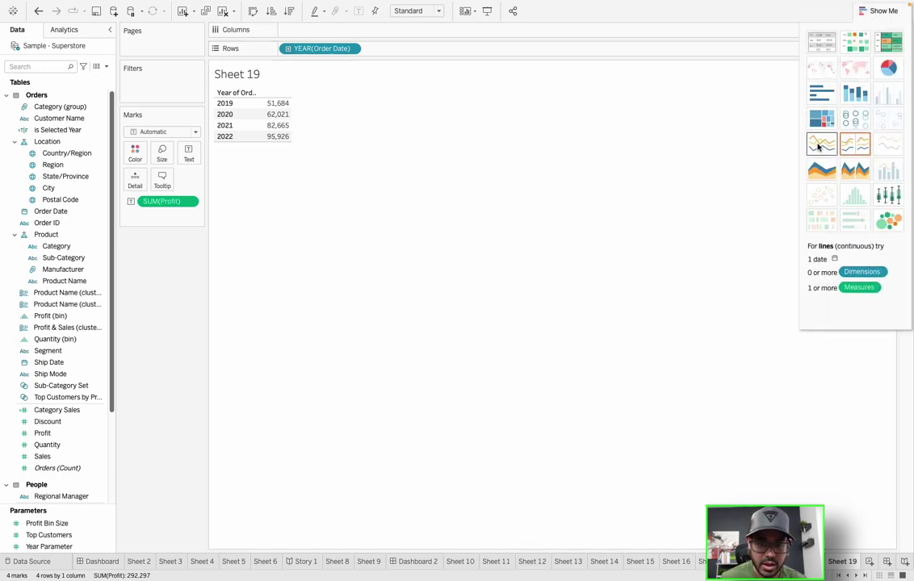
pyautogui.click(818, 146)
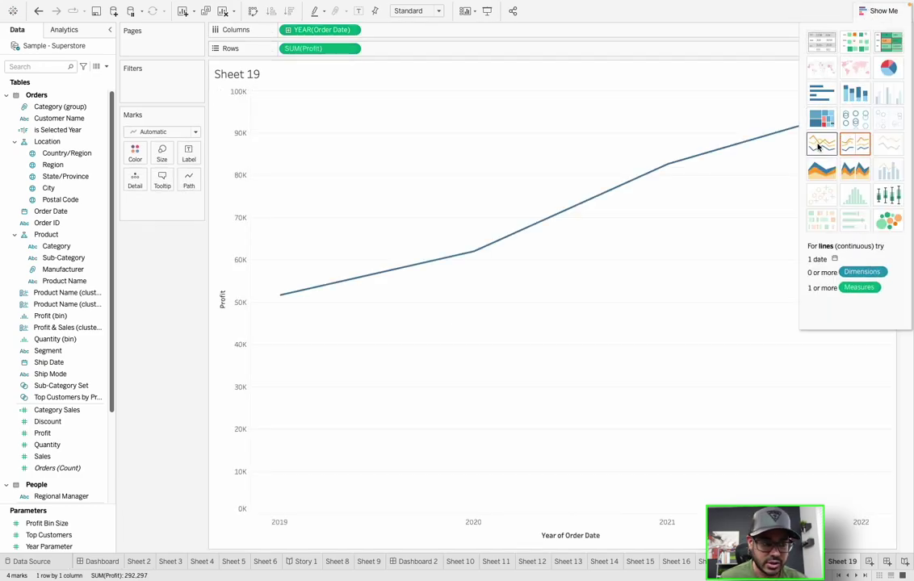
pyautogui.click(870, 17)
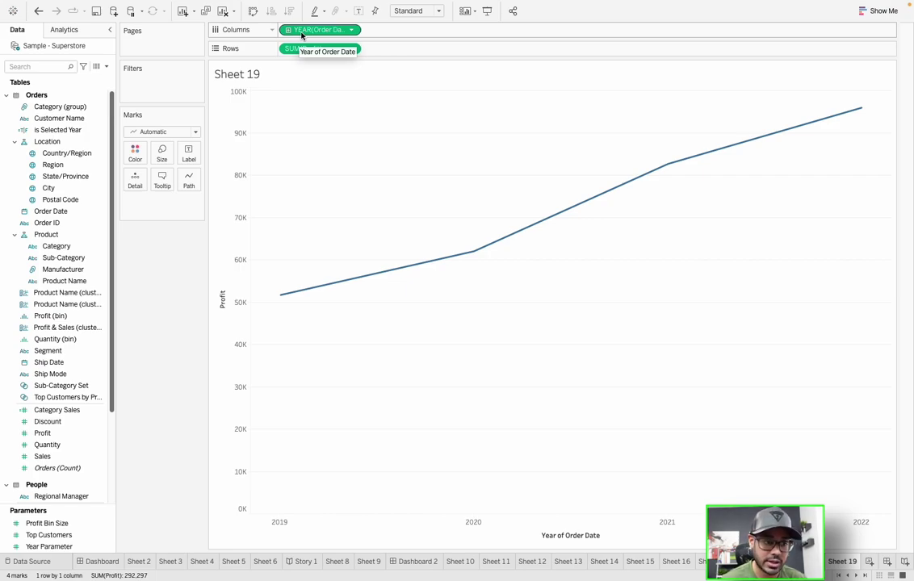
# Inspect the options of the YEAR(Order Date) field on Columns and the edit settings of the Year of Order Date axis.
pyautogui.rightClick(303, 34)
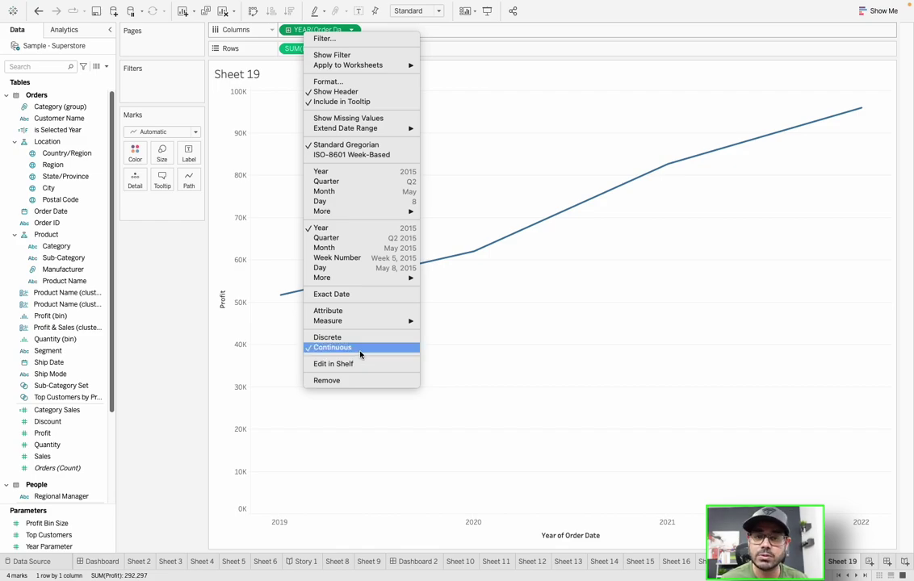
pyautogui.click(184, 323)
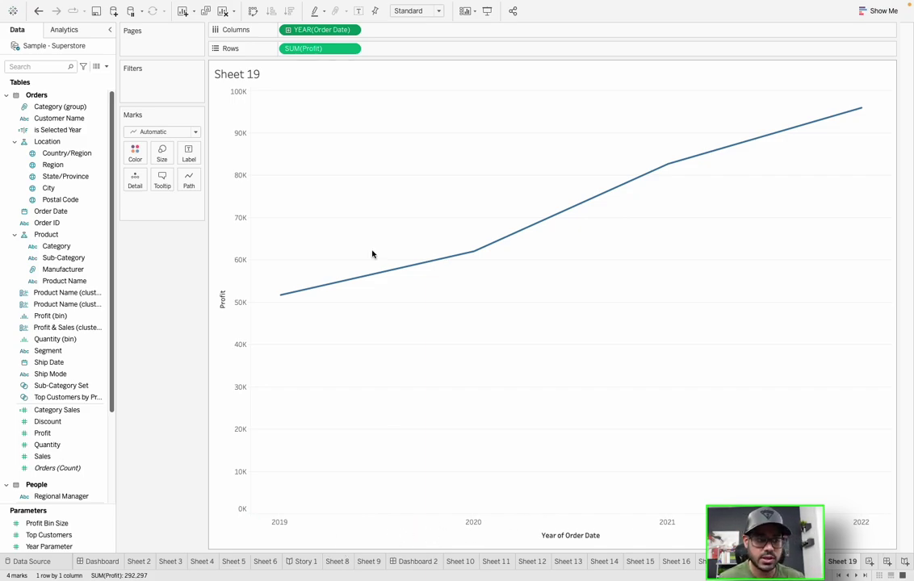
pyautogui.rightClick(394, 528)
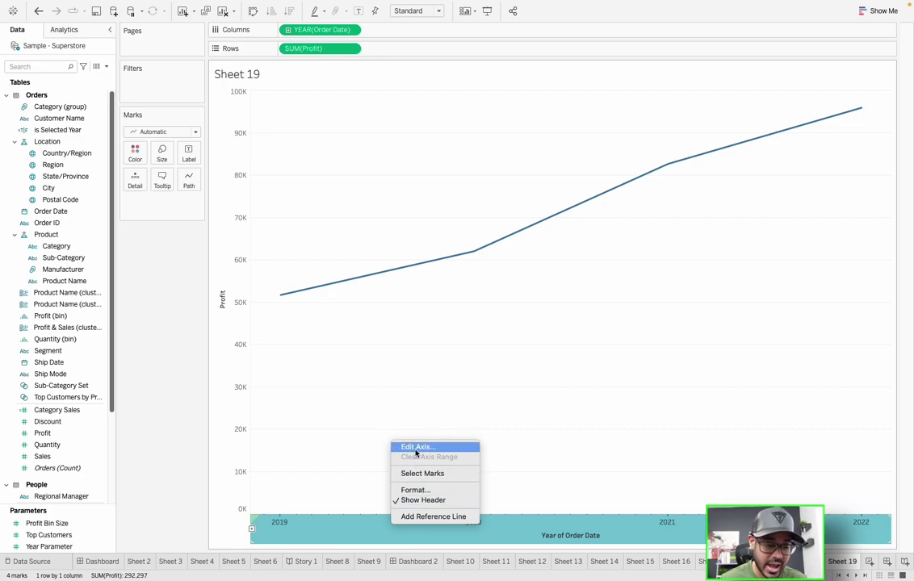
pyautogui.press('Escape')
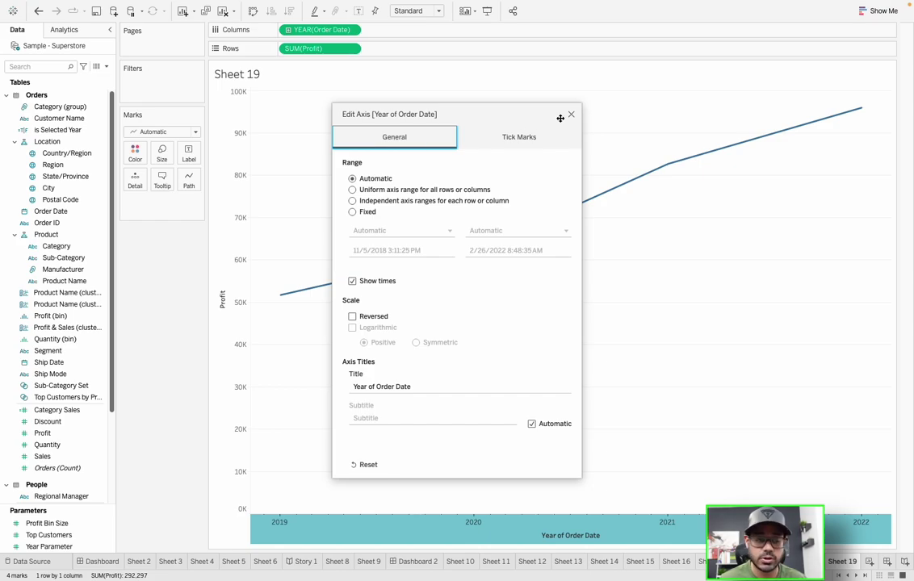
pyautogui.click(570, 115)
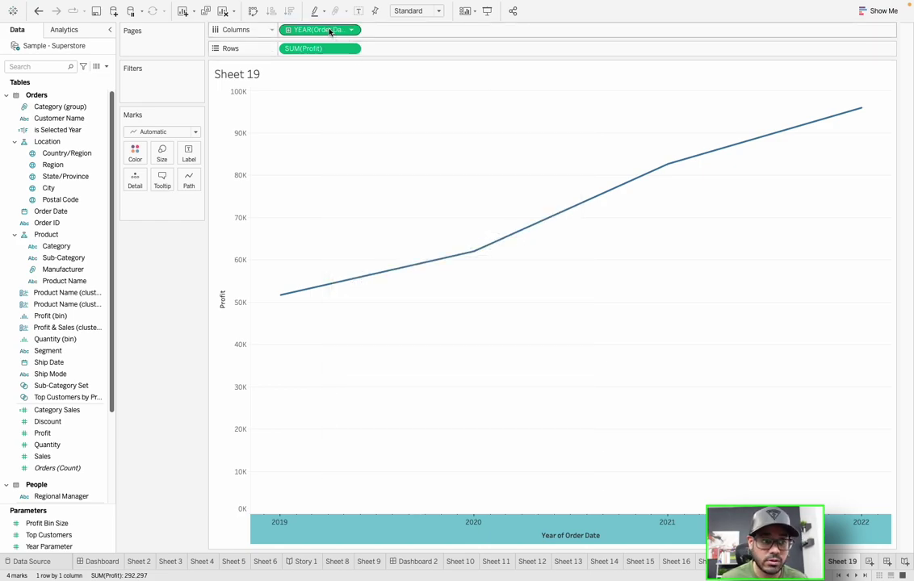
# Make the YEAR(Order Date) field on Columns discrete and review the options of the field and the 2020 header.
pyautogui.rightClick(327, 32)
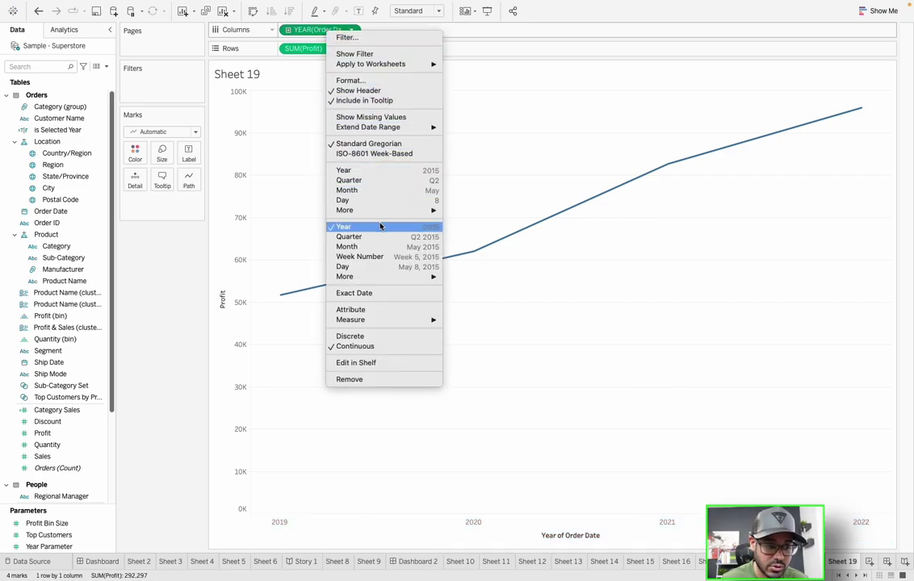
pyautogui.click(375, 338)
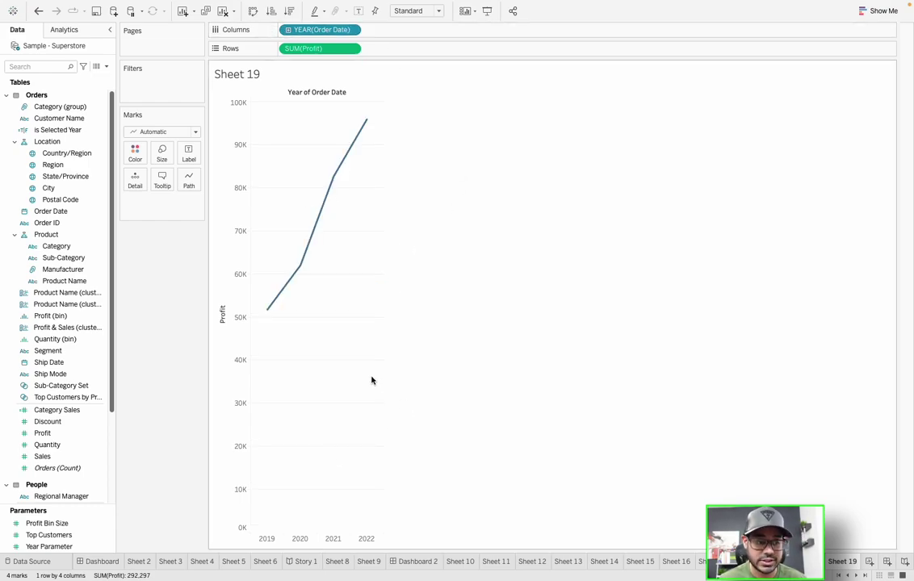
pyautogui.rightClick(306, 36)
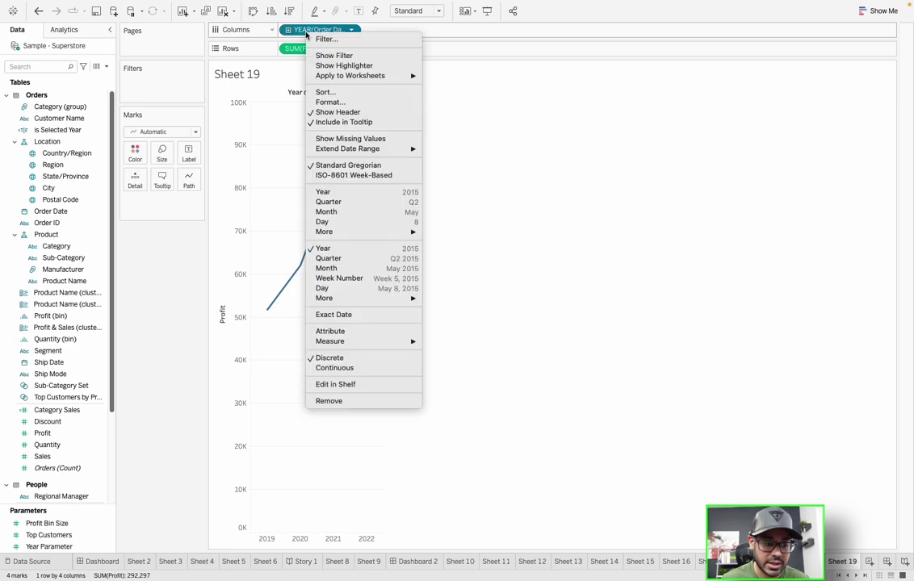
pyautogui.click(673, 250)
pyautogui.rightClick(300, 539)
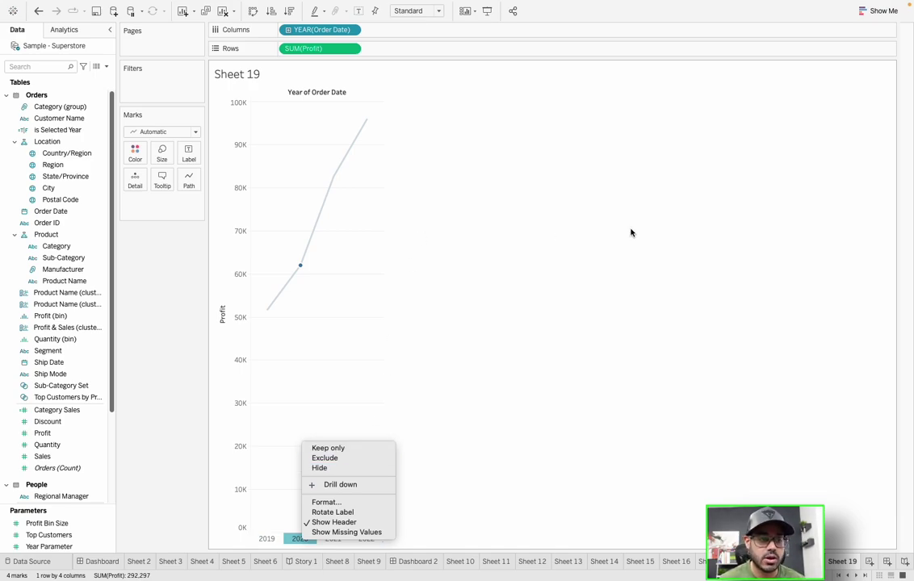
pyautogui.press('Escape')
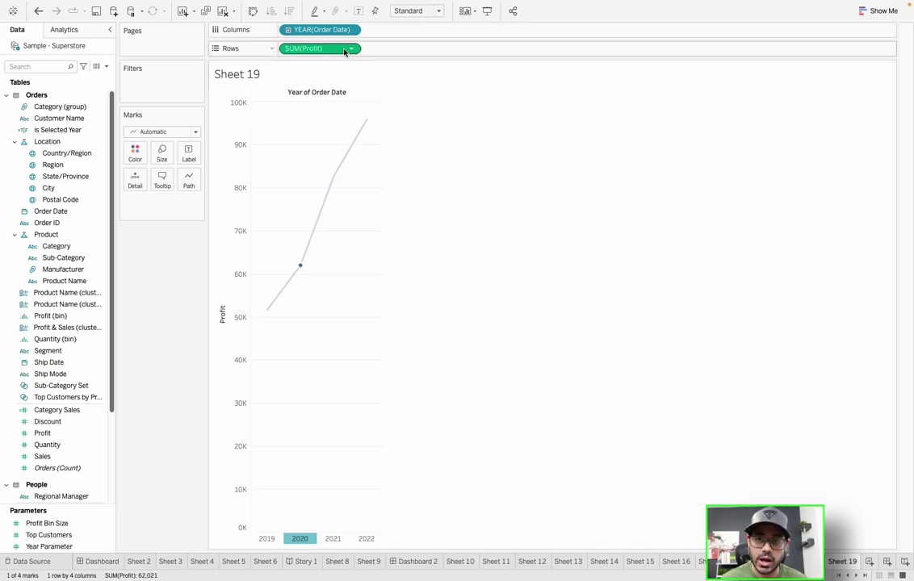
# Review the options of the SUM(Profit) field on Rows and of the Profit axis.
pyautogui.rightClick(307, 51)
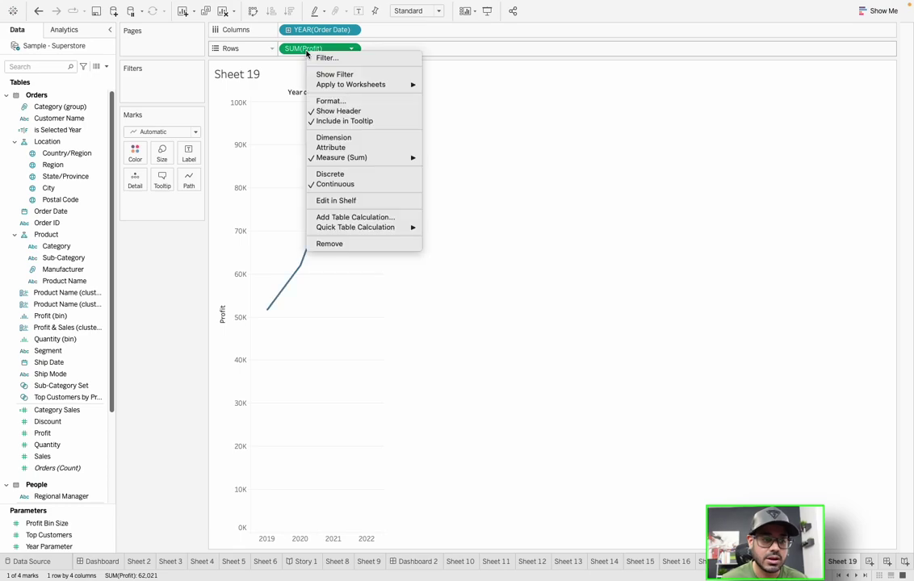
pyautogui.click(593, 196)
pyautogui.rightClick(240, 257)
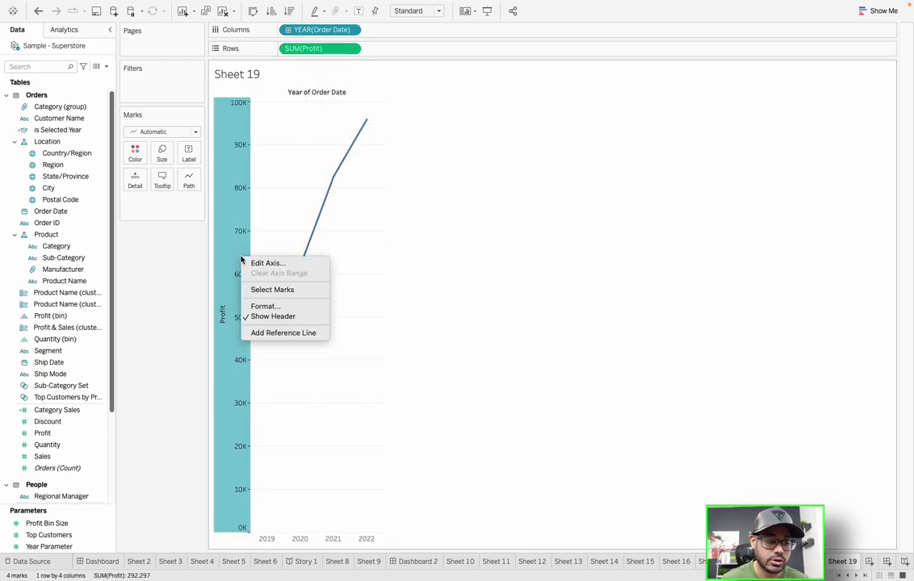
pyautogui.press('Escape')
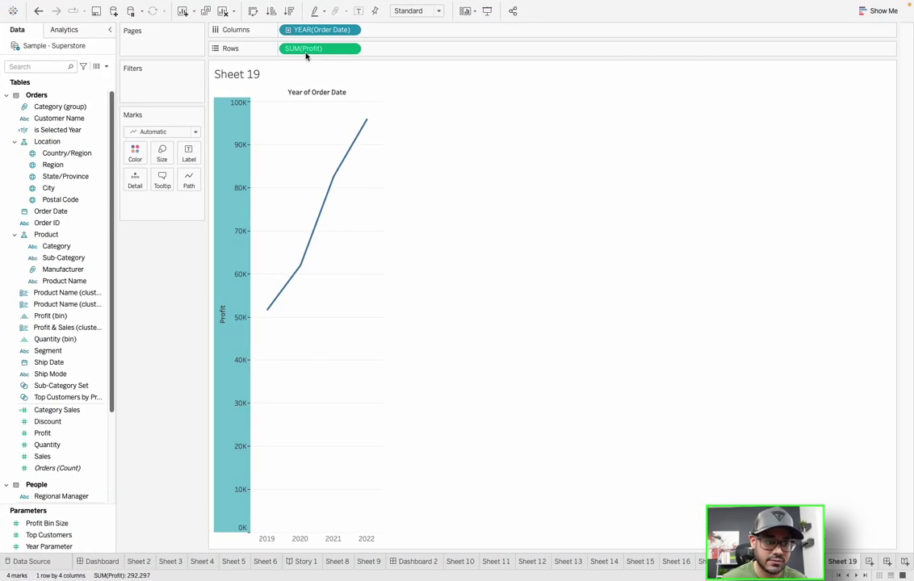
# Leave only the discrete YEAR(Order Date) field in the view, placed on Rows, and switch to the quiz slides.
pyautogui.moveTo(320, 49)
pyautogui.mouseDown()
pyautogui.moveTo(537, 113)
pyautogui.moveTo(323, 54)
pyautogui.mouseUp()
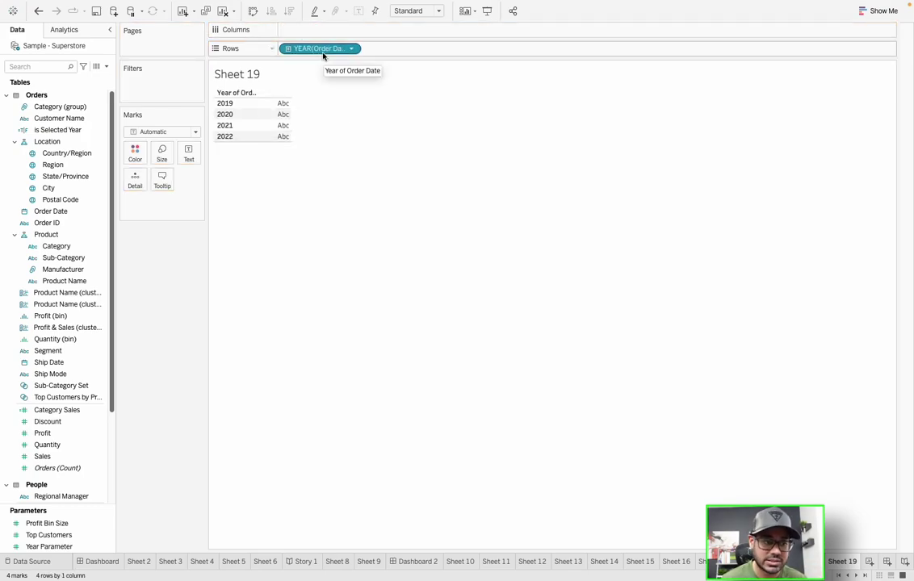
pyautogui.hotkey('ctrl', '1')
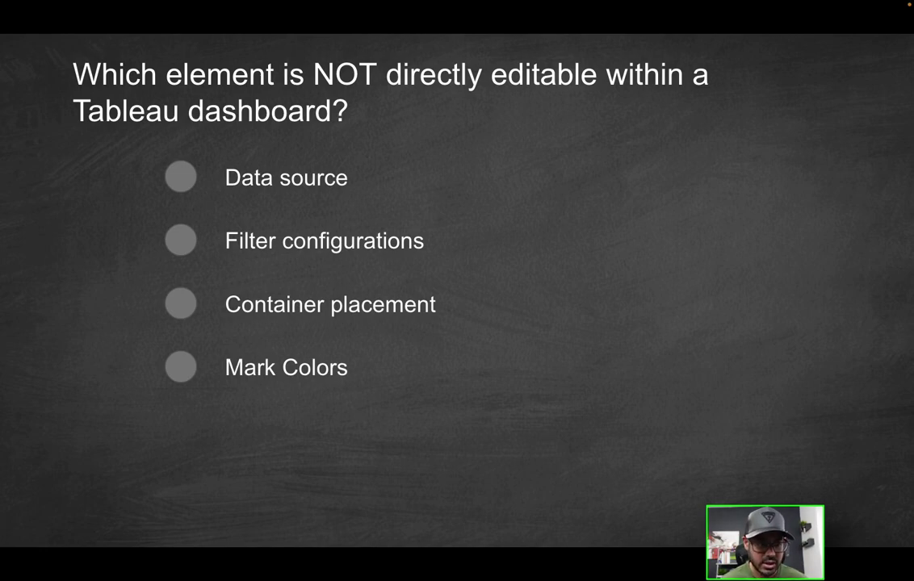
# Switch to the Sample - Superstore data source in Tableau and preview the People, Returns and Orders tables.
pyautogui.hotkey('ctrl', 'Right')
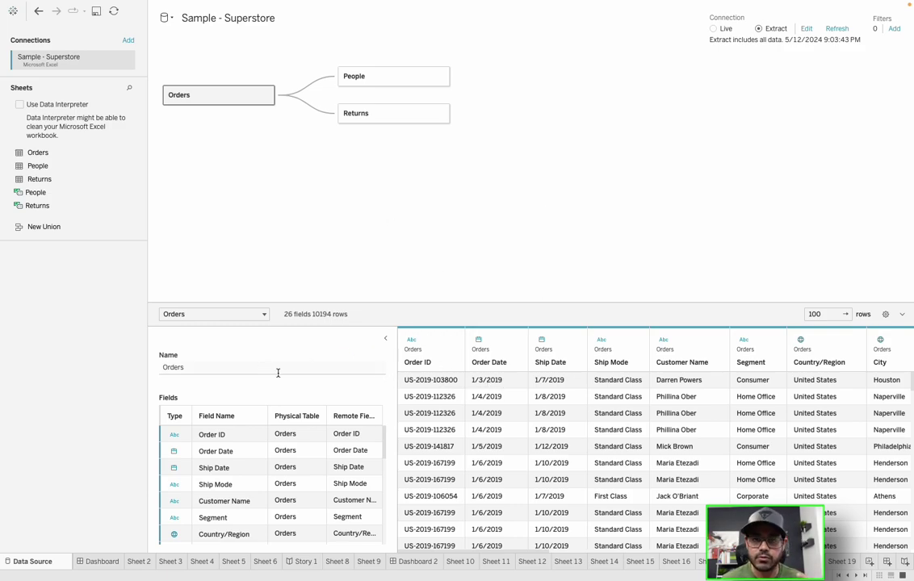
pyautogui.click(383, 79)
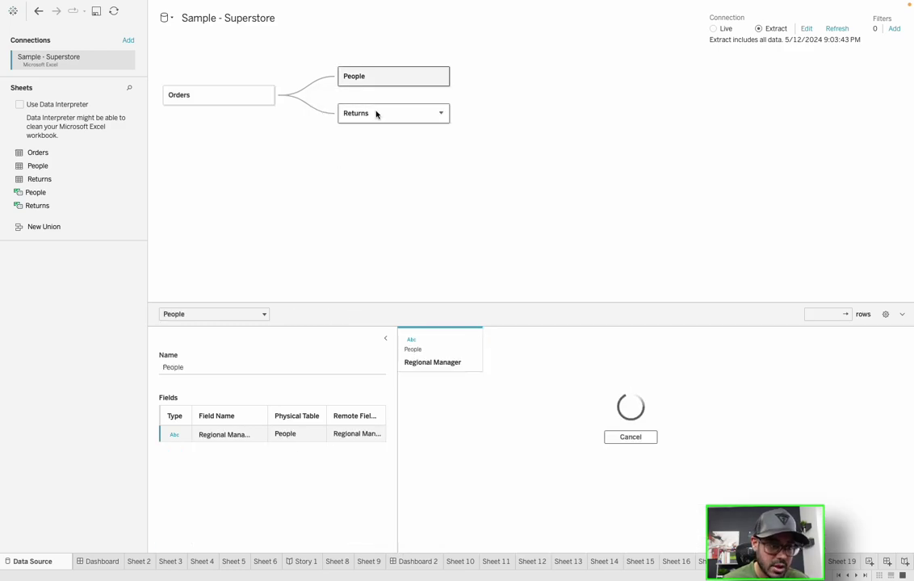
pyautogui.click(394, 119)
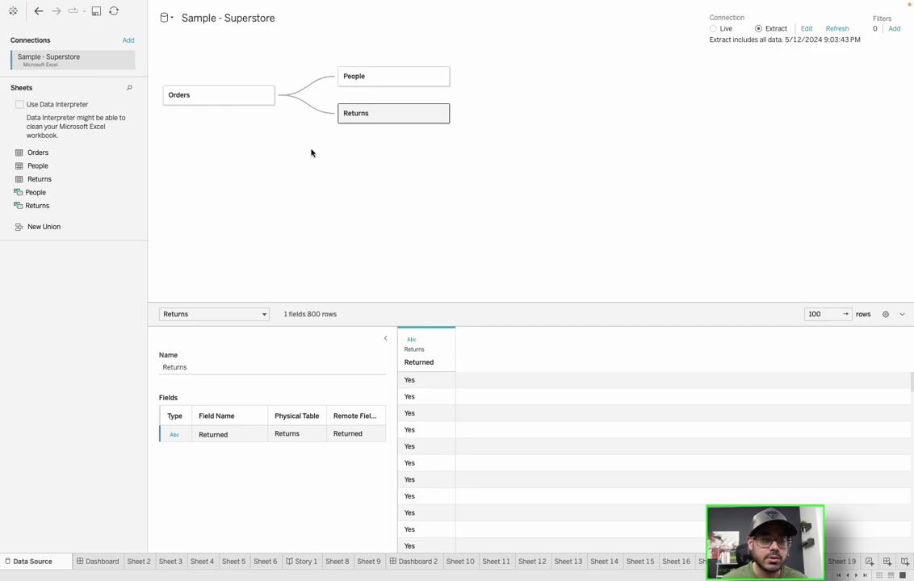
pyautogui.click(259, 96)
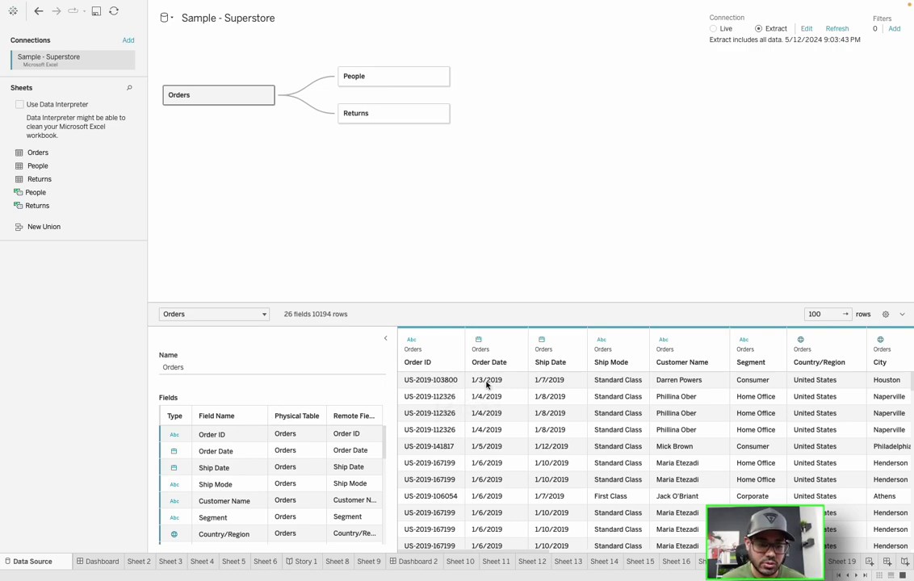
# Collapse and restore the data preview, and examine the options available for the Order ID column.
pyautogui.click(903, 316)
pyautogui.click(904, 500)
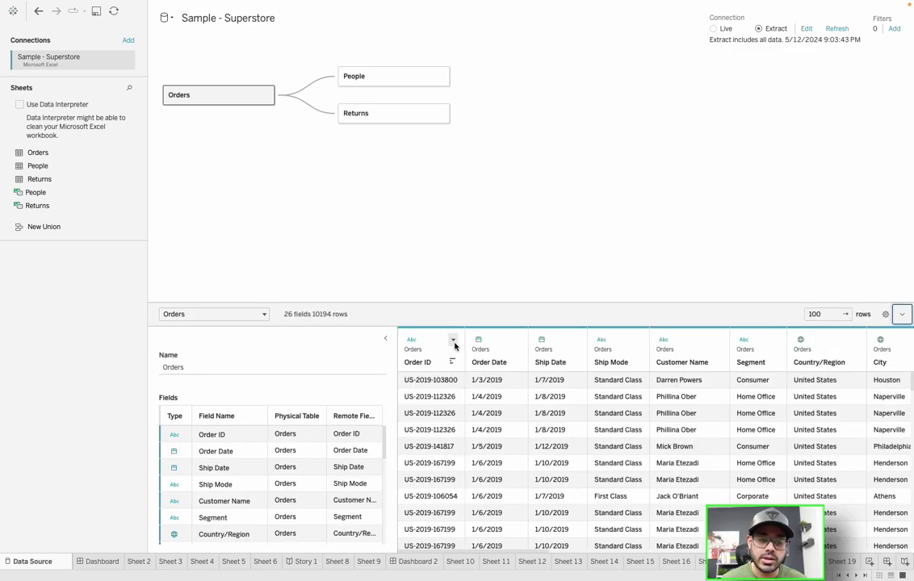
pyautogui.click(453, 343)
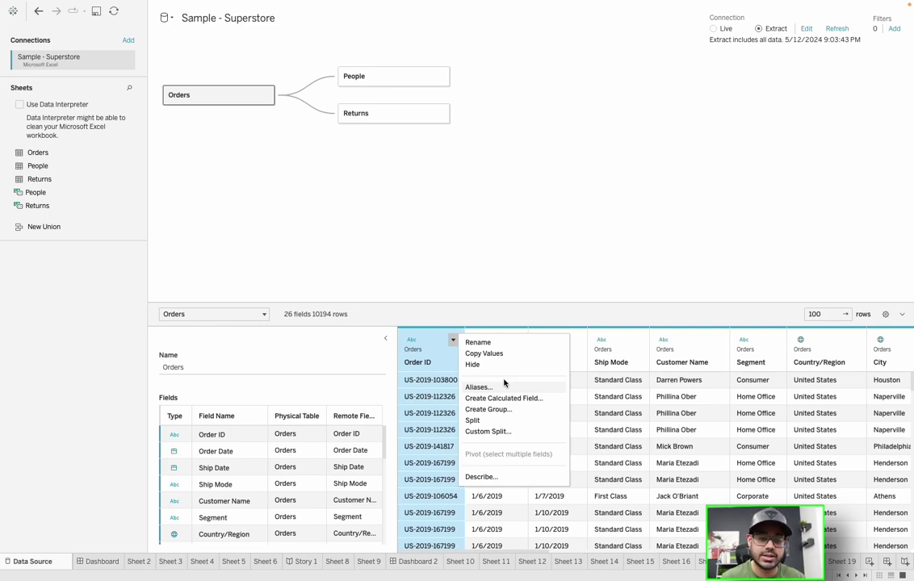
pyautogui.click(607, 257)
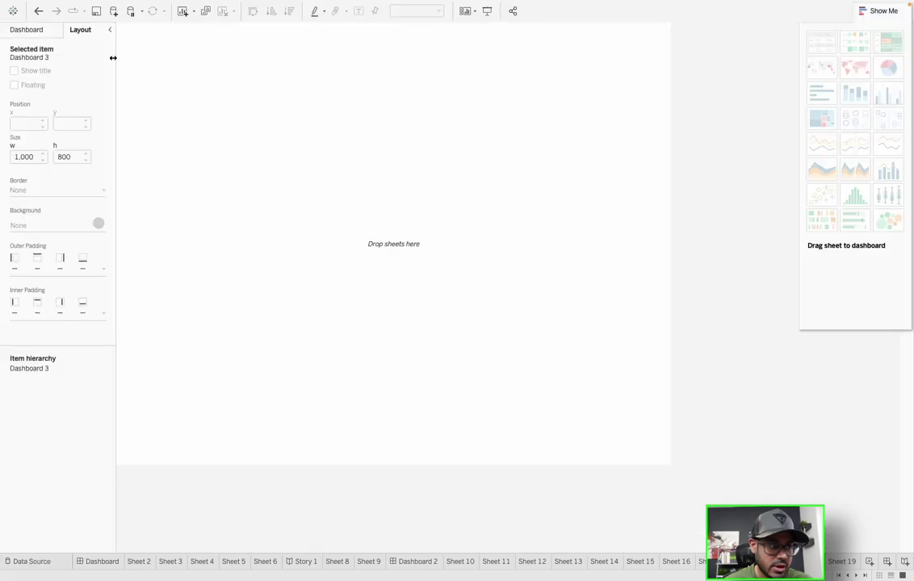
# Place the Sales by Cat sheet on the blank Dashboard 3.
pyautogui.click(25, 30)
pyautogui.moveTo(53, 161)
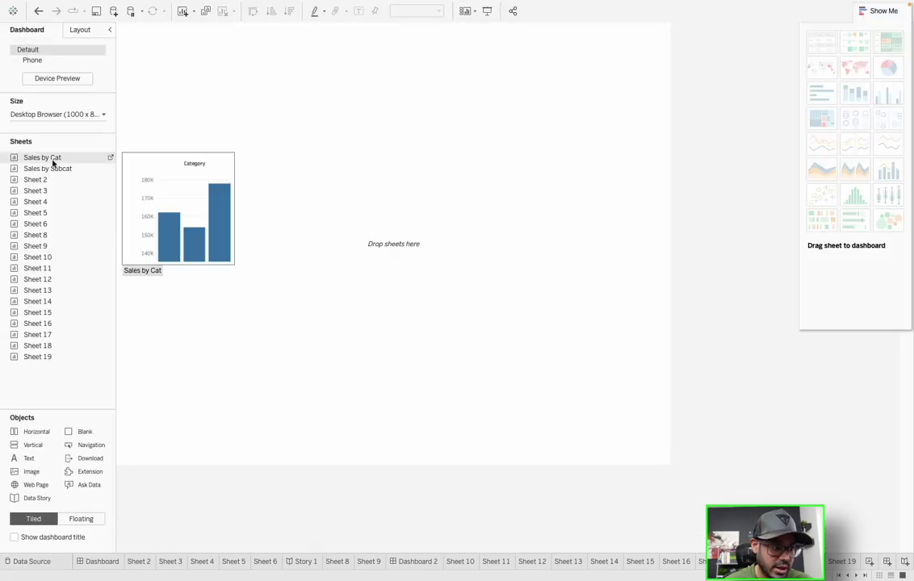
pyautogui.moveTo(58, 159); pyautogui.dragTo(271, 145)
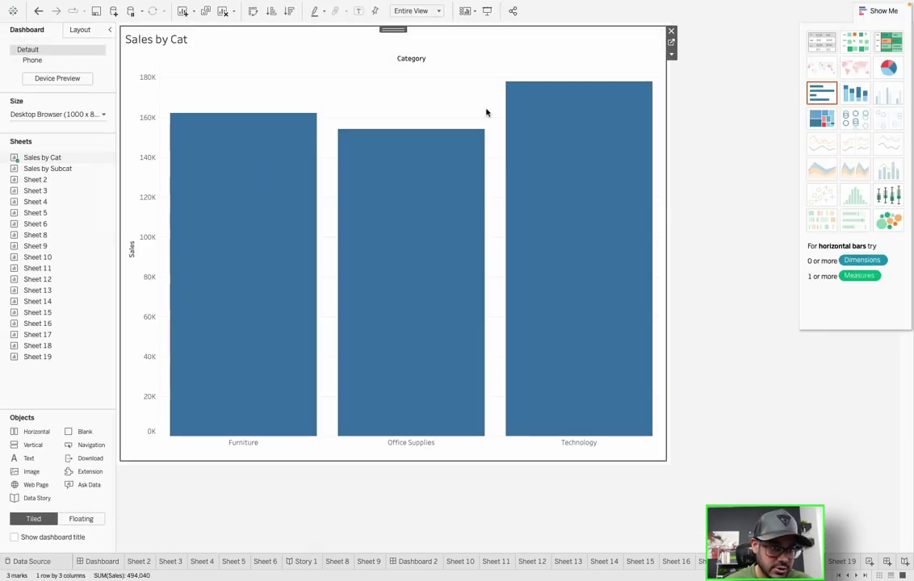
# Show the Category filter for the Sales by Cat sheet on the dashboard and open the filter's options.
pyautogui.click(671, 54)
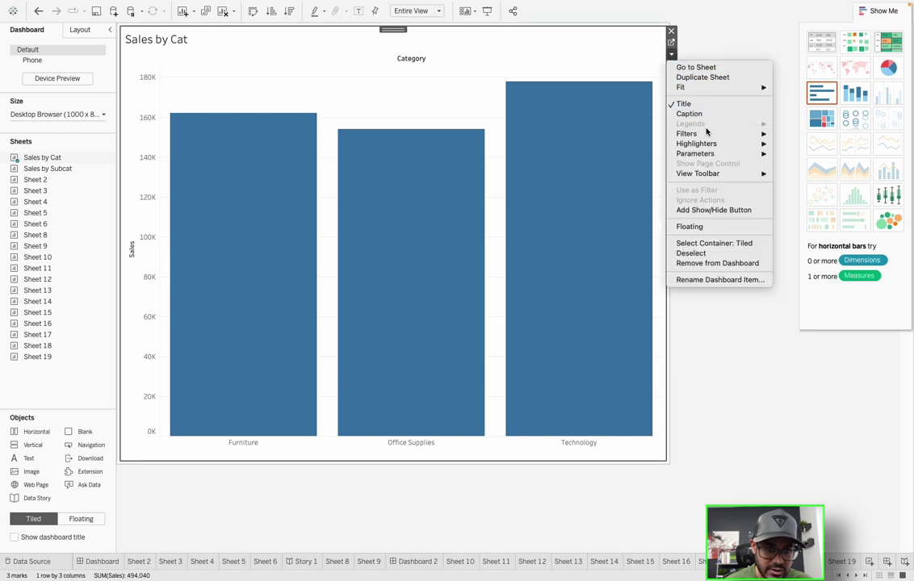
pyautogui.moveTo(726, 134)
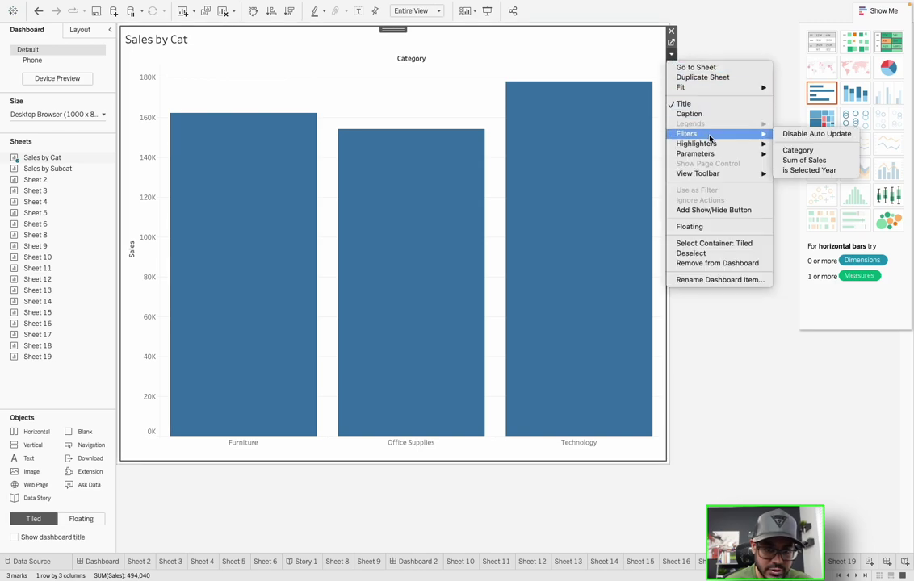
pyautogui.click(825, 151)
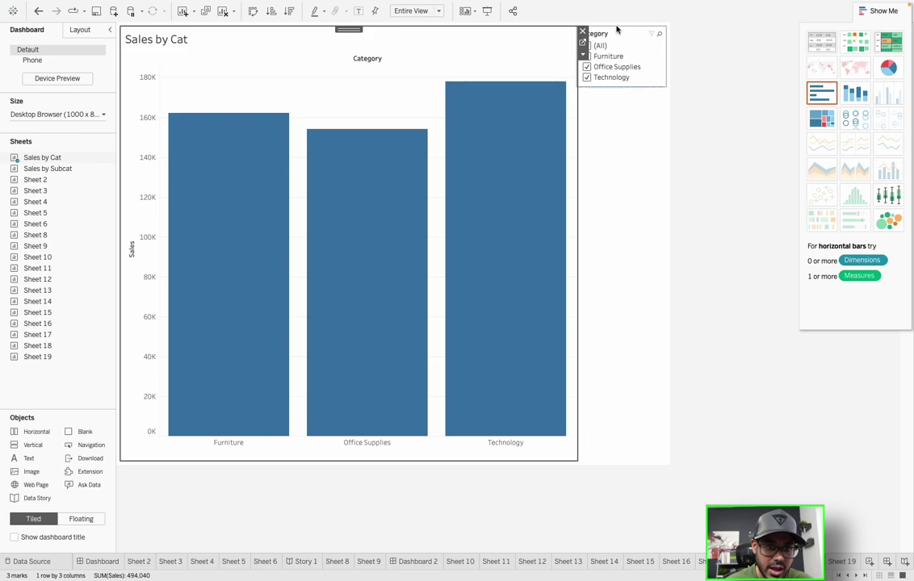
pyautogui.click(624, 38)
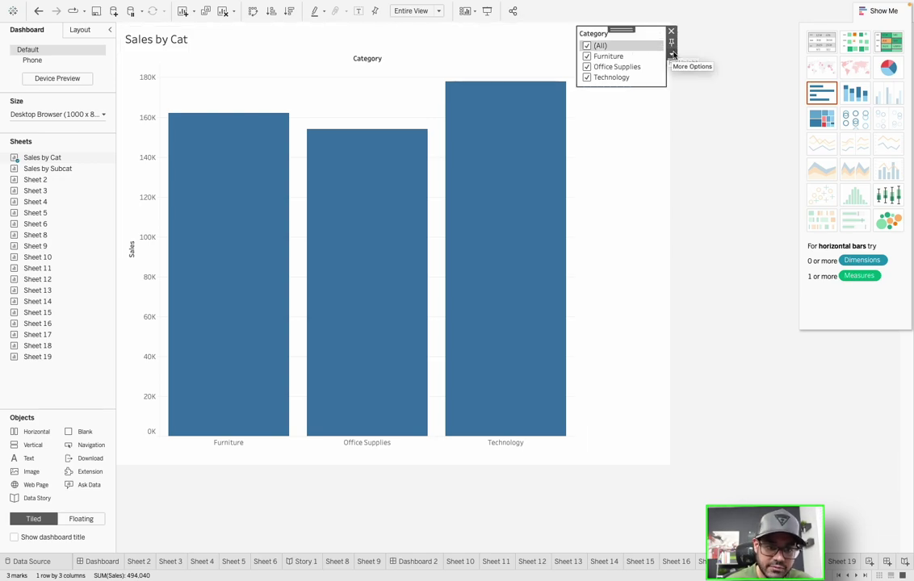
pyautogui.click(672, 54)
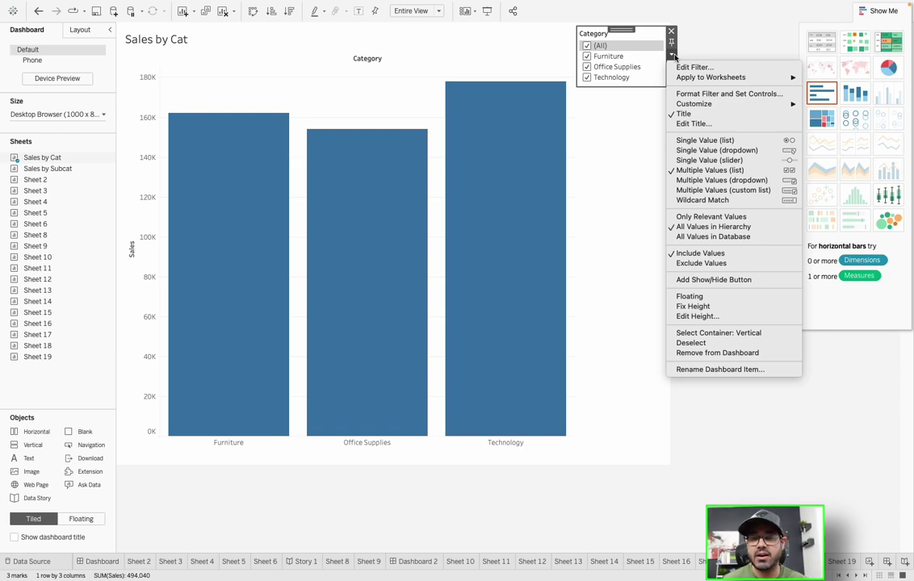
# Change the Category filter to a multiple values dropdown and test it by keeping only Furniture before selecting all categories again.
pyautogui.click(707, 180)
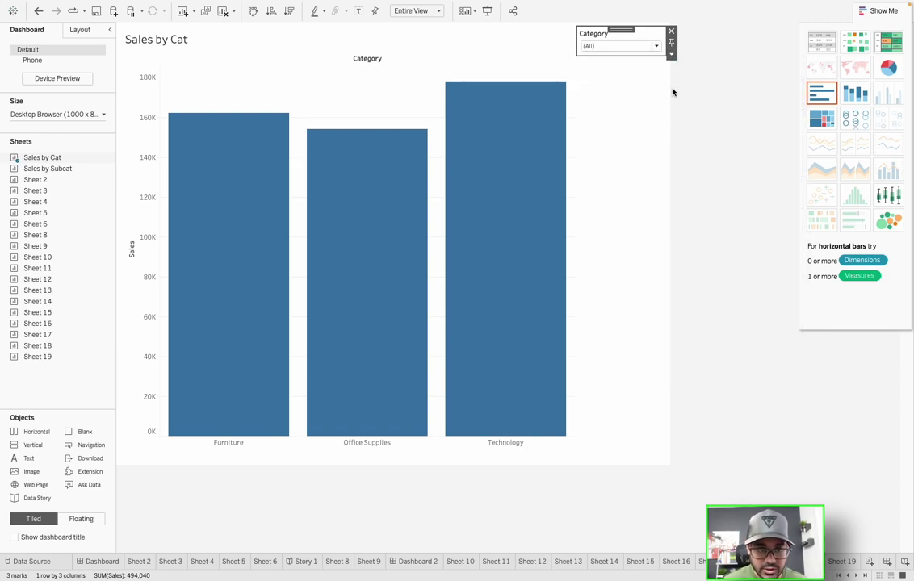
pyautogui.click(638, 47)
pyautogui.click(591, 57)
pyautogui.click(589, 67)
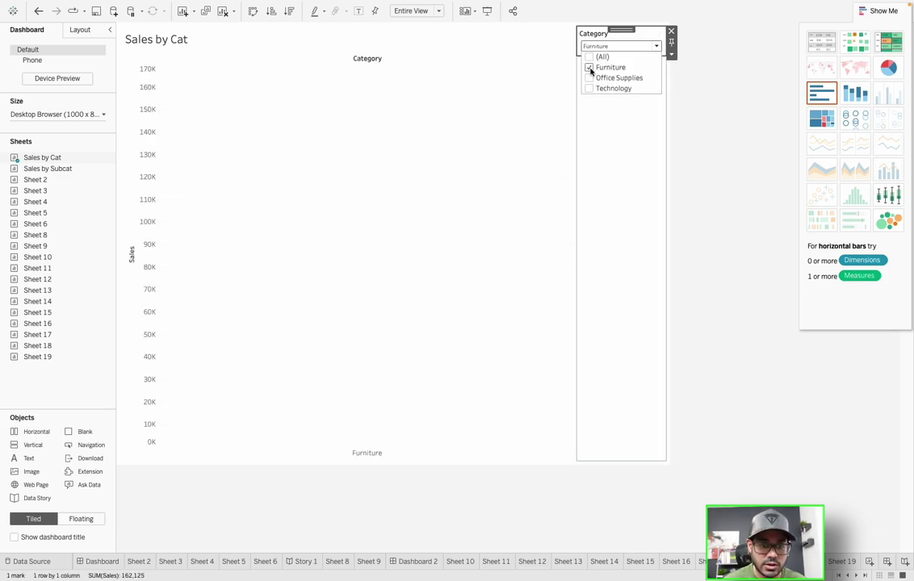
pyautogui.click(589, 57)
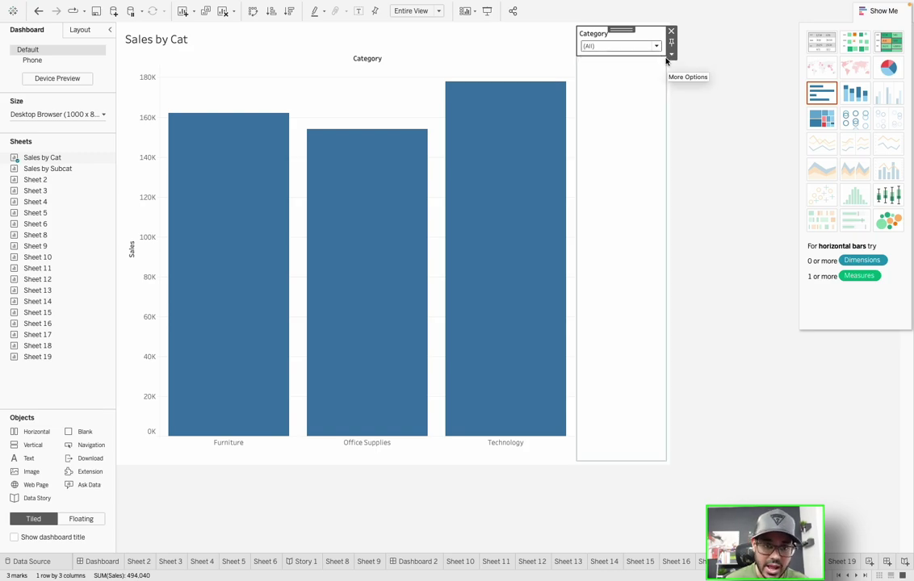
# Show the Apply button on the Category filter and try selecting only Furniture in its list before reselecting all values.
pyautogui.click(671, 55)
pyautogui.moveTo(730, 82)
pyautogui.moveTo(711, 103)
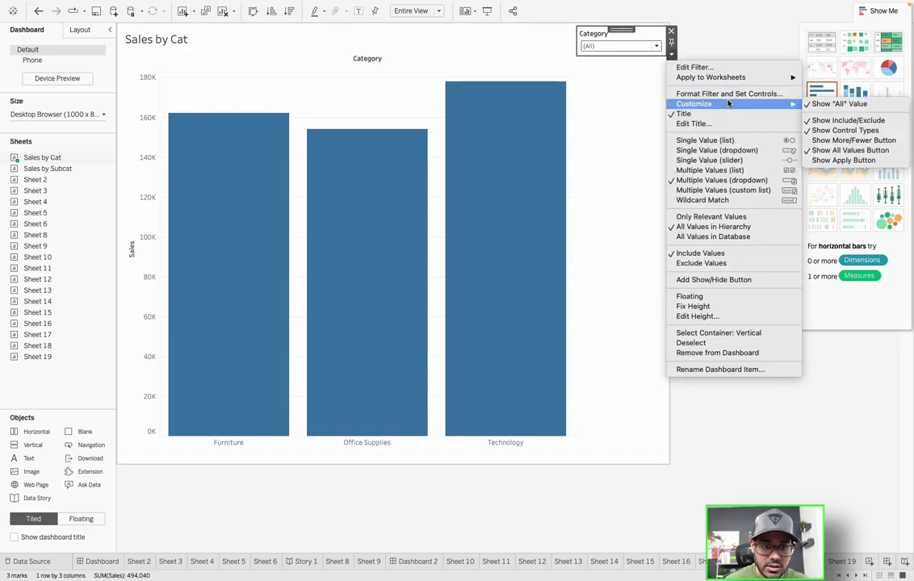
pyautogui.click(844, 160)
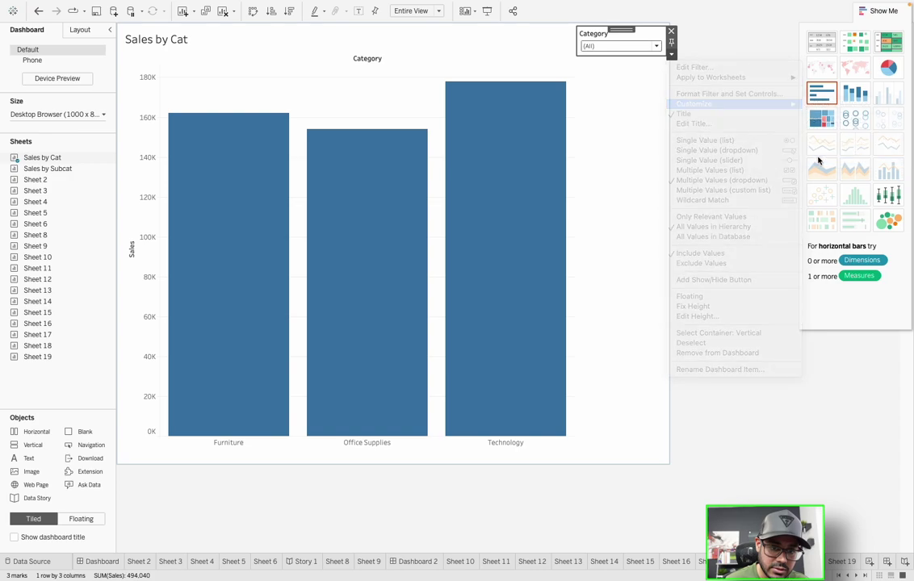
pyautogui.click(648, 46)
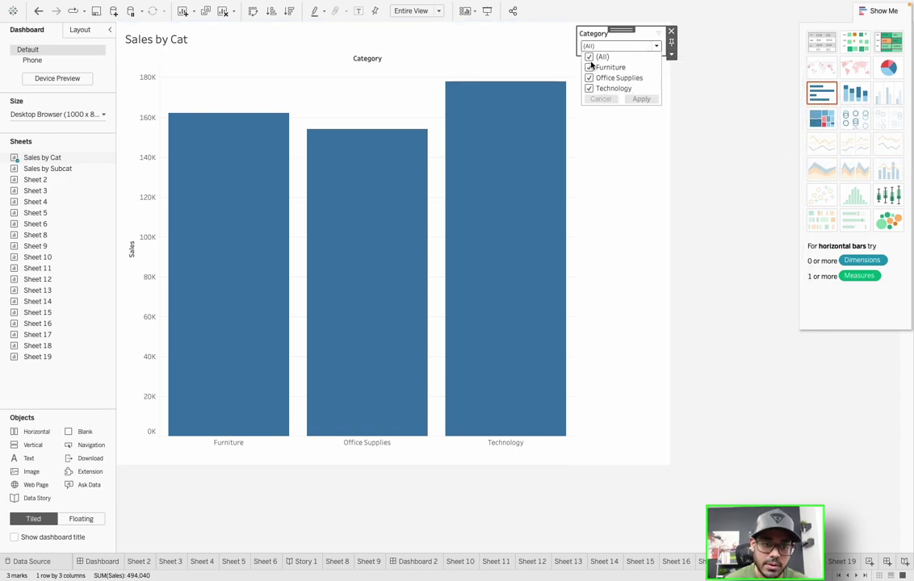
pyautogui.click(592, 58)
pyautogui.click(593, 67)
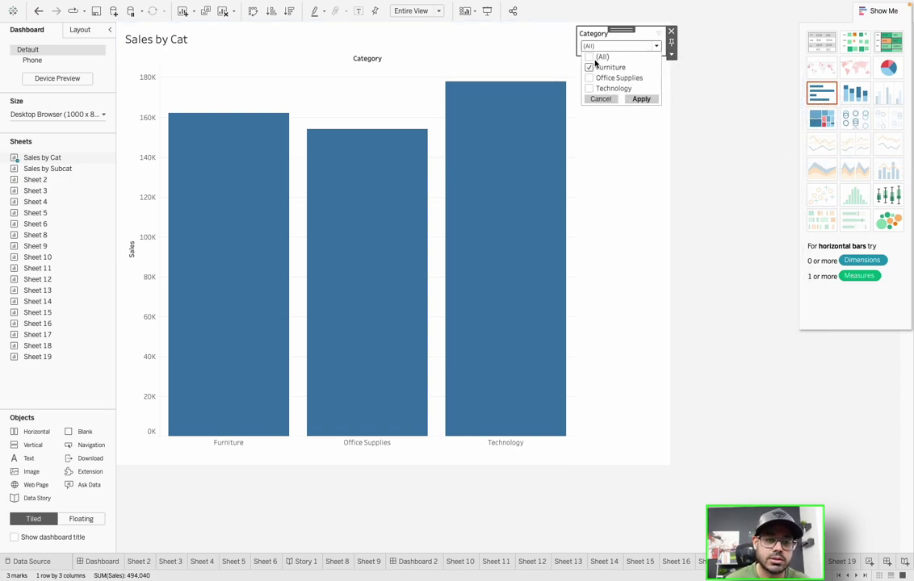
pyautogui.click(588, 57)
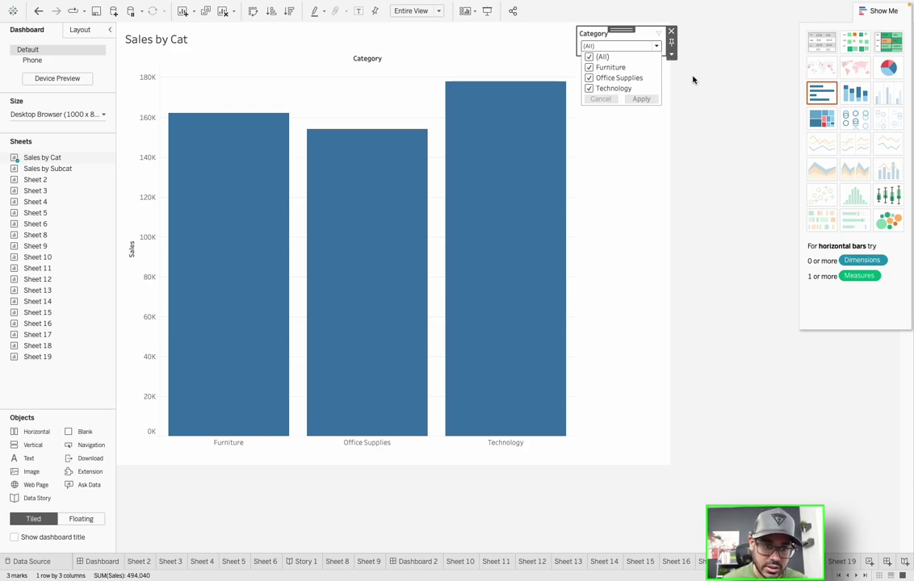
# Examine the display and value options available for the Category filter on the dashboard.
pyautogui.click(671, 54)
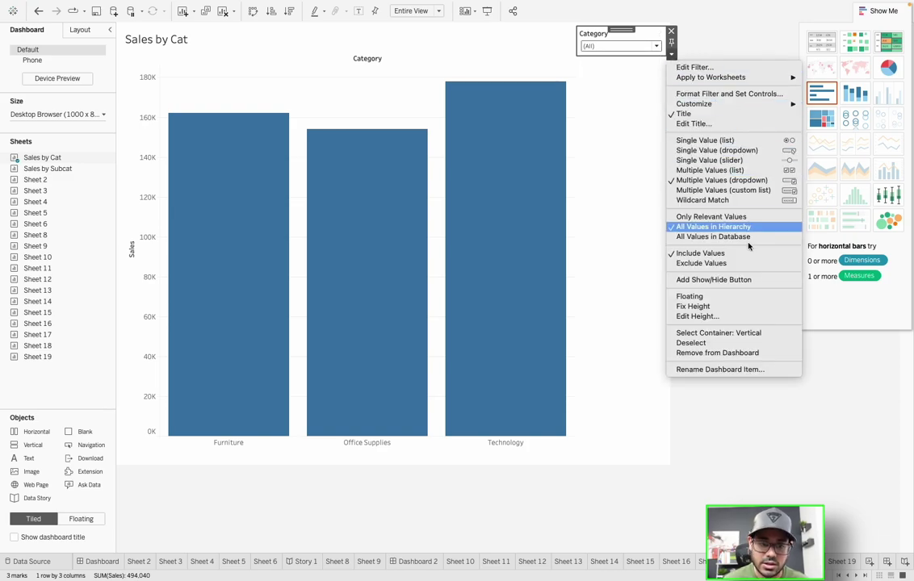
pyautogui.click(696, 140)
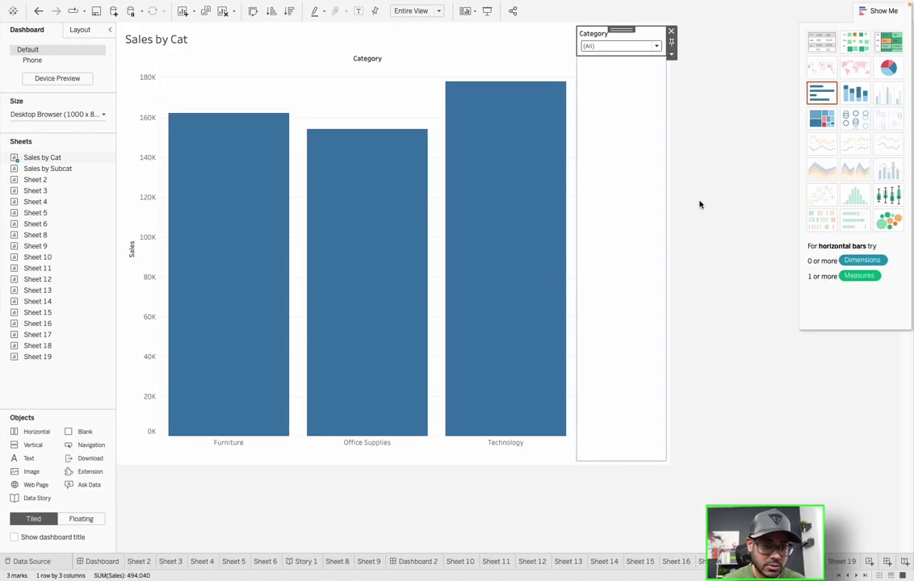
pyautogui.click(700, 204)
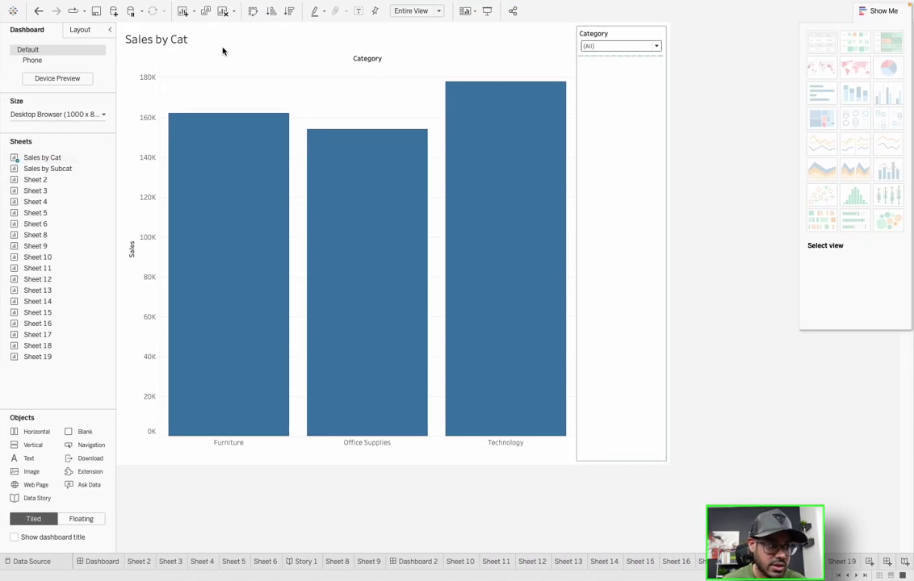
pyautogui.click(326, 97)
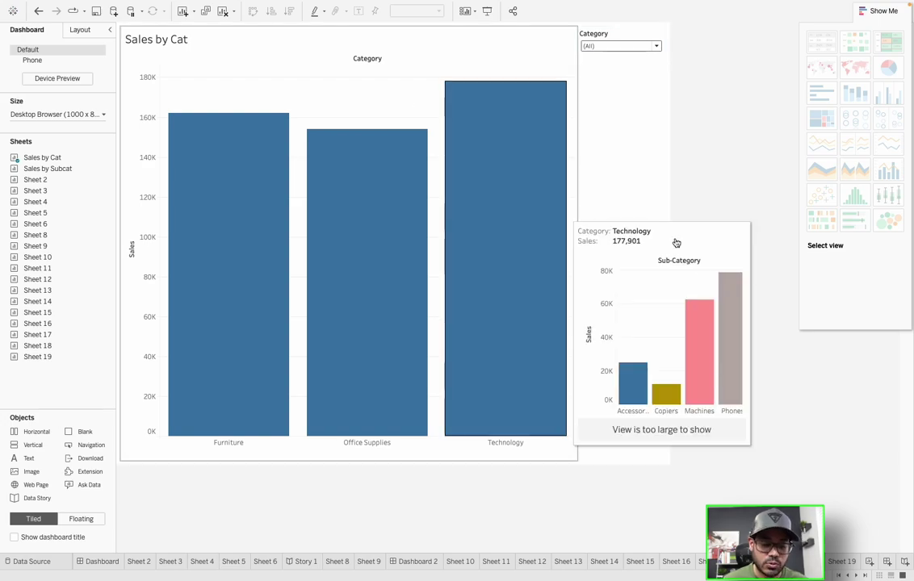
# Expand Dashboard 3's full item hierarchy to examine its tiled, horizontal and vertical containers and their contents.
pyautogui.click(80, 30)
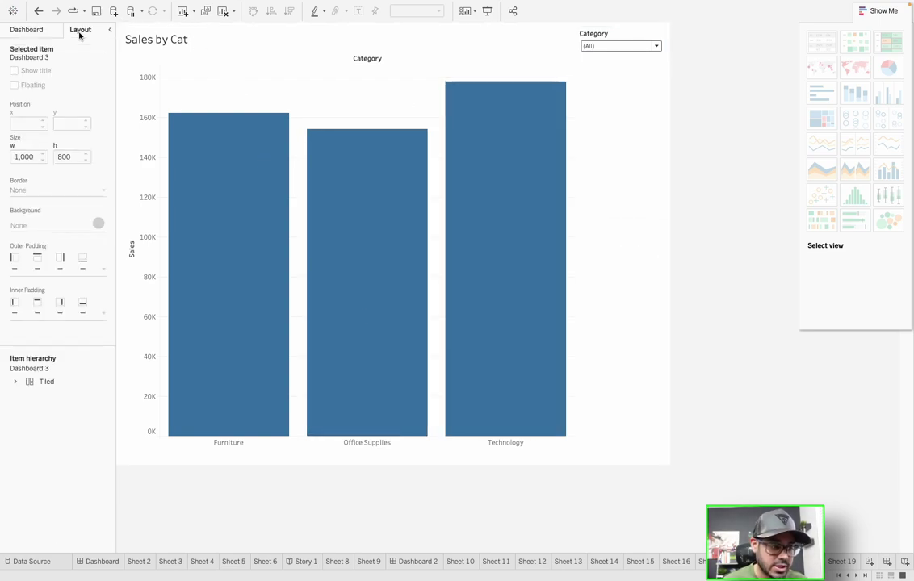
pyautogui.click(15, 382)
pyautogui.click(28, 396)
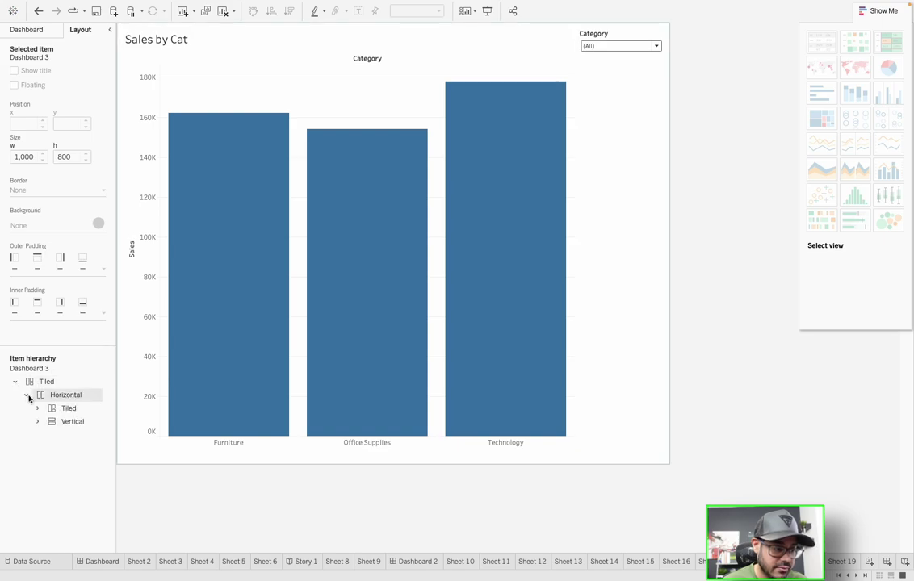
pyautogui.click(37, 408)
pyautogui.click(38, 435)
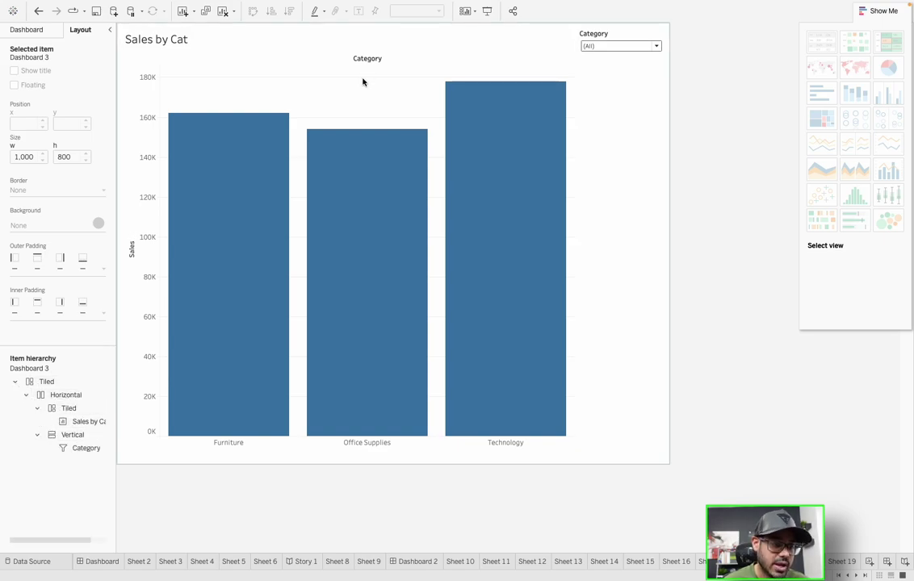
# Remove the Sales by Cat sheet from the dashboard.
pyautogui.click(363, 81)
pyautogui.click(32, 31)
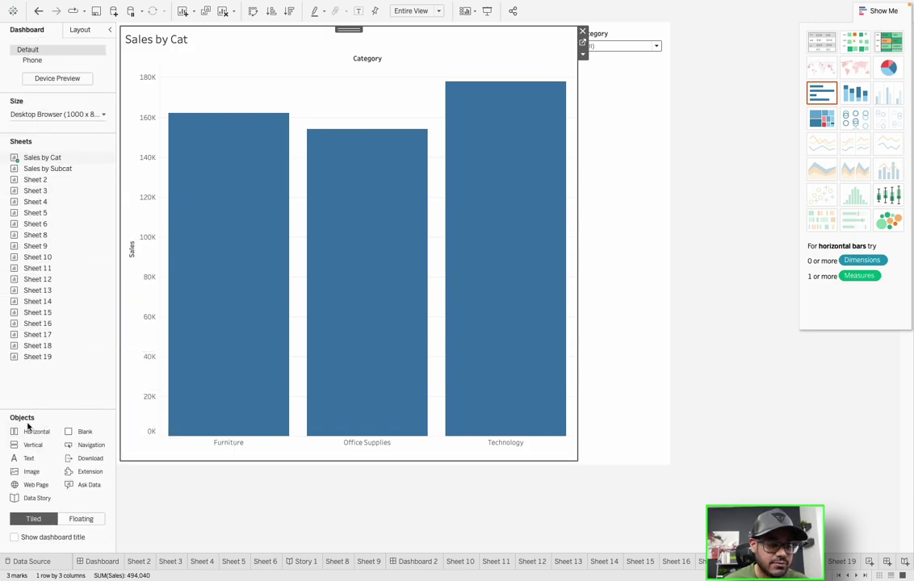
pyautogui.click(582, 33)
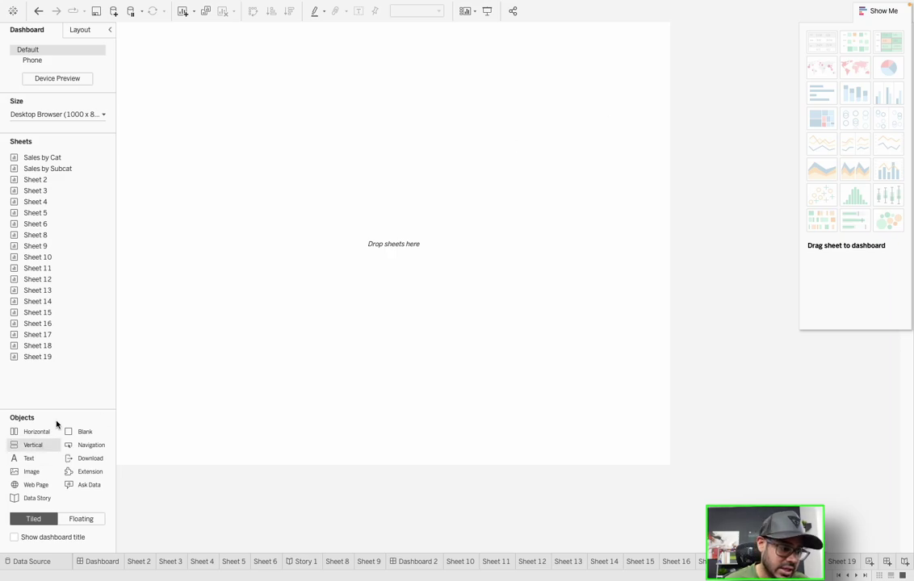
# Add a horizontal container to the empty dashboard, place a blank object and a nested horizontal container in it, and check the item hierarchy.
pyautogui.moveTo(46, 431); pyautogui.dragTo(290, 224)
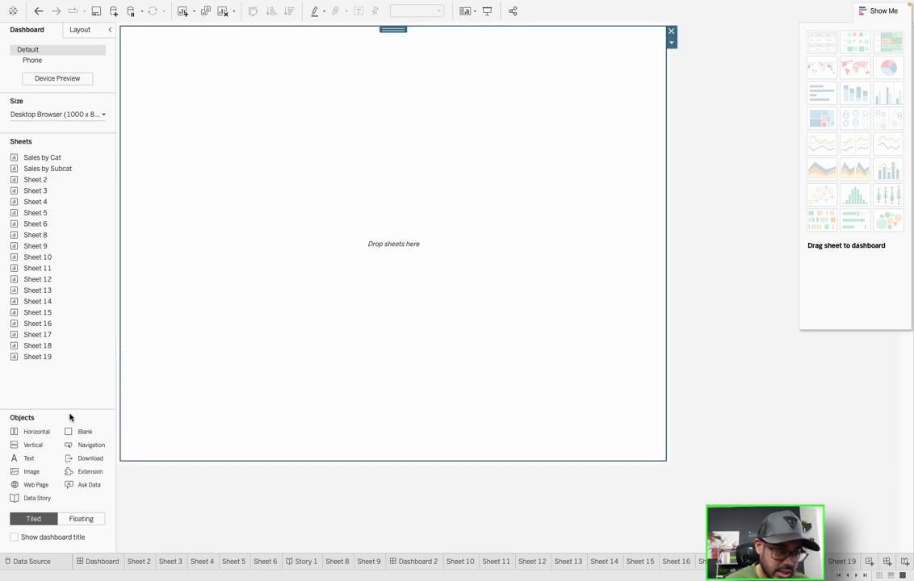
pyautogui.moveTo(78, 433); pyautogui.dragTo(272, 213)
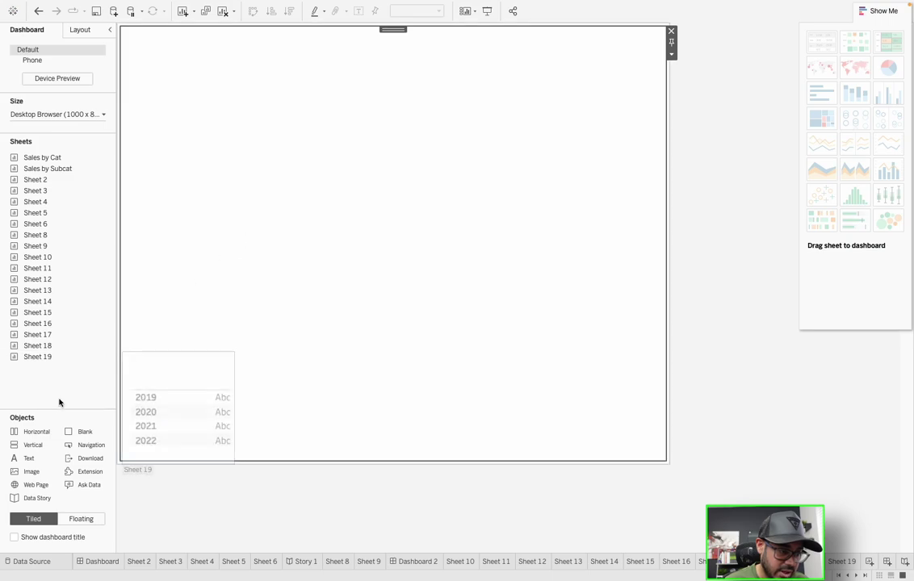
pyautogui.moveTo(35, 432); pyautogui.dragTo(618, 319)
pyautogui.click(80, 30)
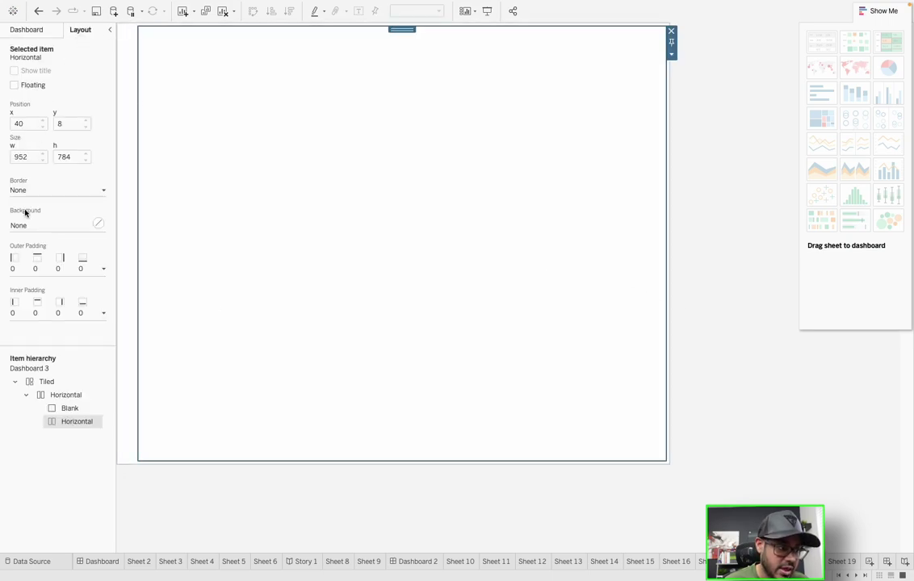
# Place the Sales by Cat sheet inside the nested horizontal container.
pyautogui.click(27, 30)
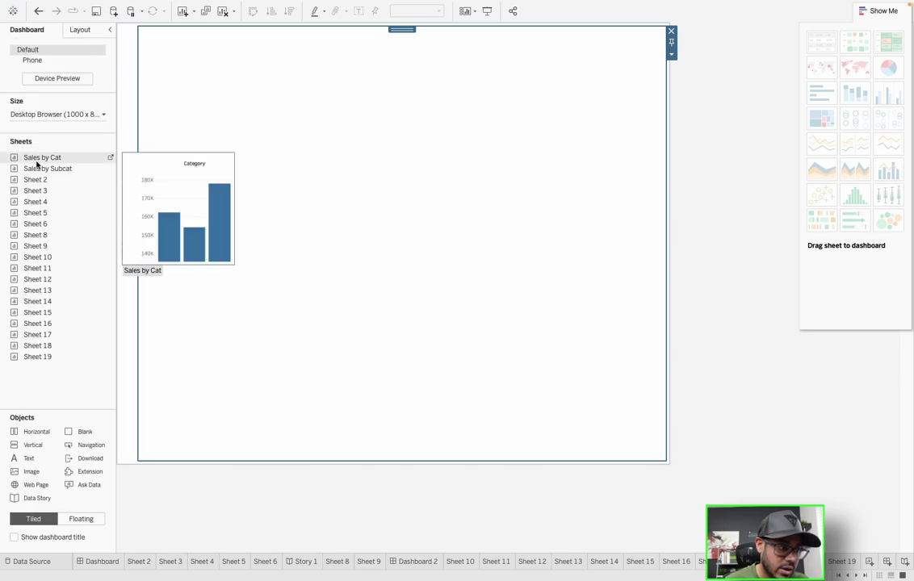
pyautogui.moveTo(38, 163)
pyautogui.moveTo(38, 162); pyautogui.dragTo(283, 104)
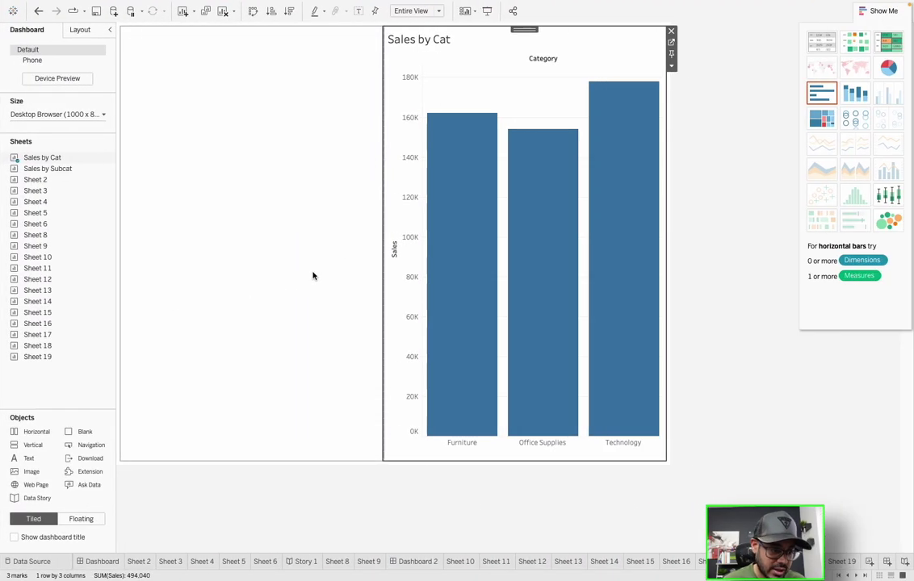
# Inspect the blank and Sales by Cat items in the hierarchy, and move the sheet ahead of the blank object in the horizontal container.
pyautogui.click(80, 29)
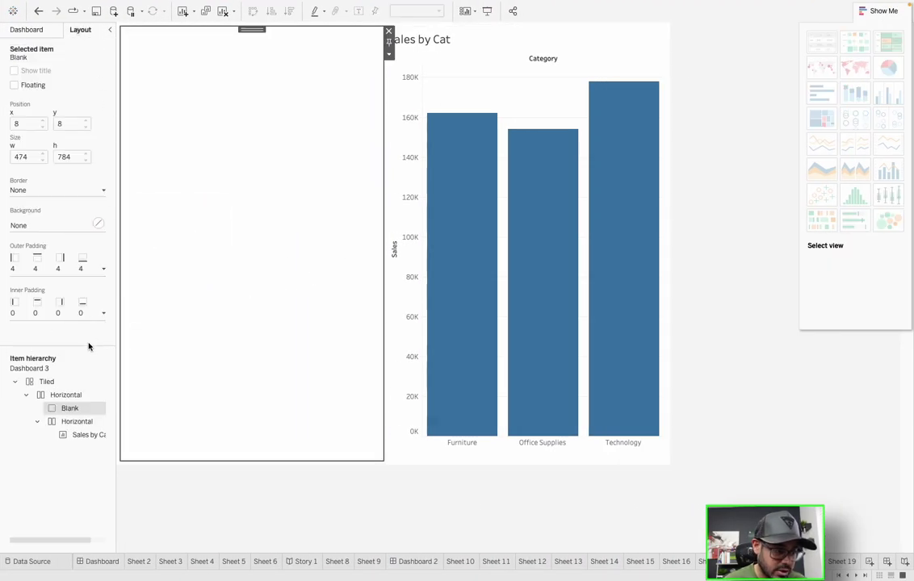
pyautogui.click(84, 437)
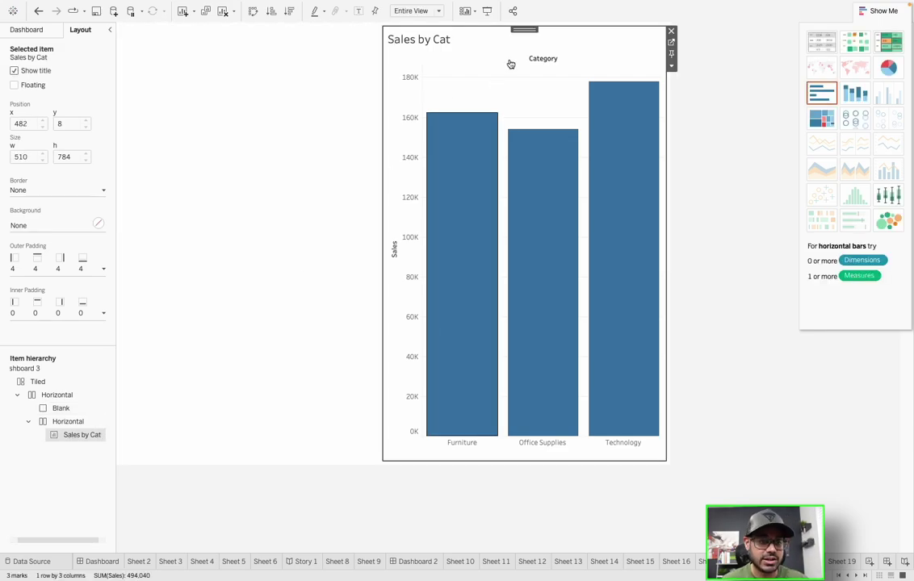
pyautogui.moveTo(525, 31); pyautogui.dragTo(131, 154)
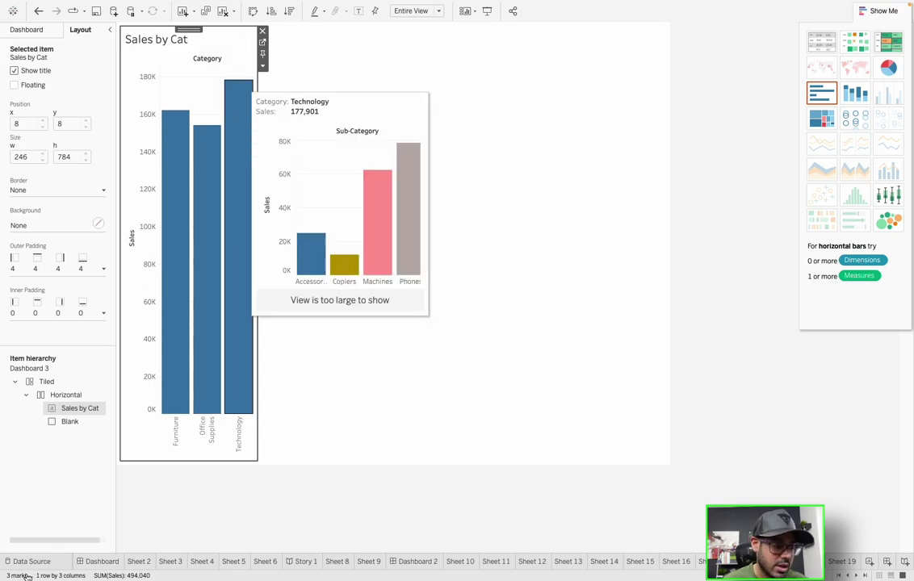
# Go to the Sales by Cat worksheet from the dashboard and change the colour of its bars to red.
pyautogui.moveTo(32, 576)
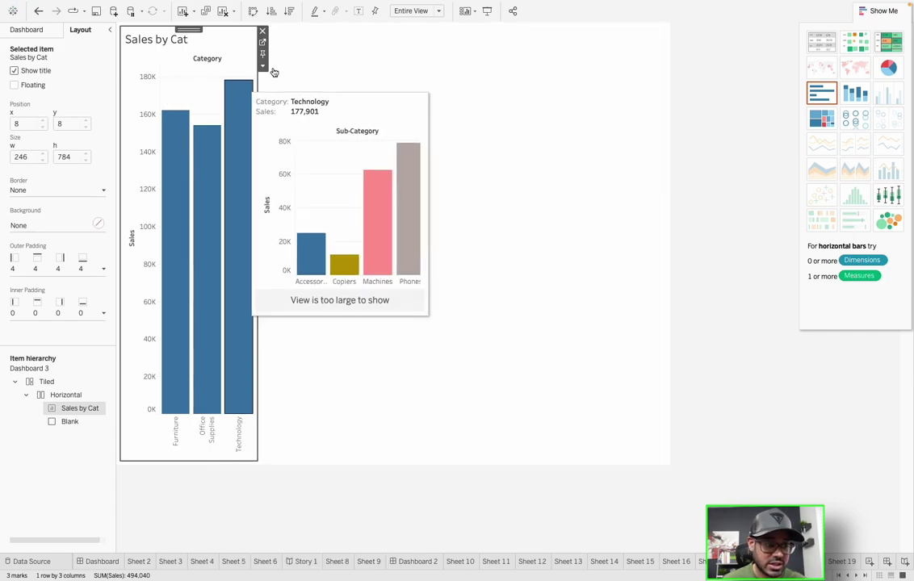
pyautogui.click(262, 44)
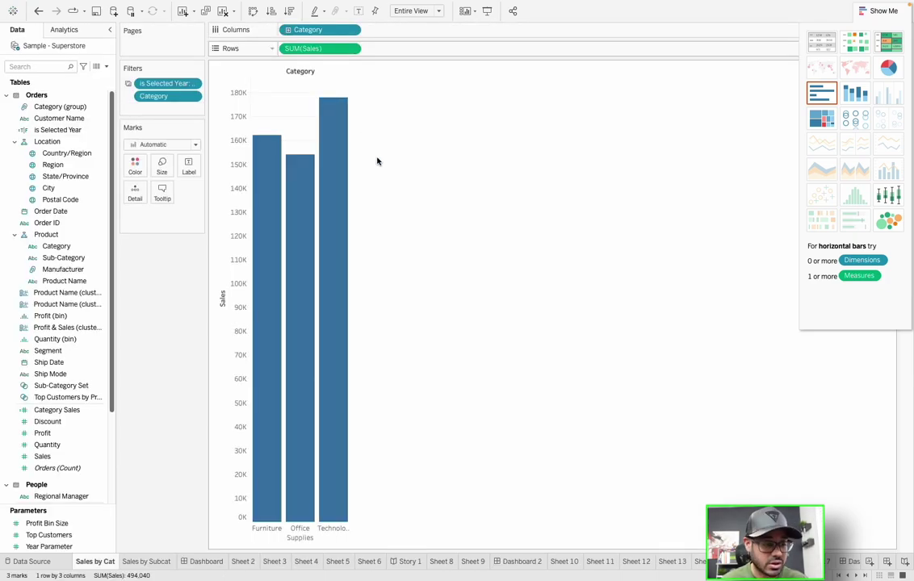
pyautogui.click(134, 167)
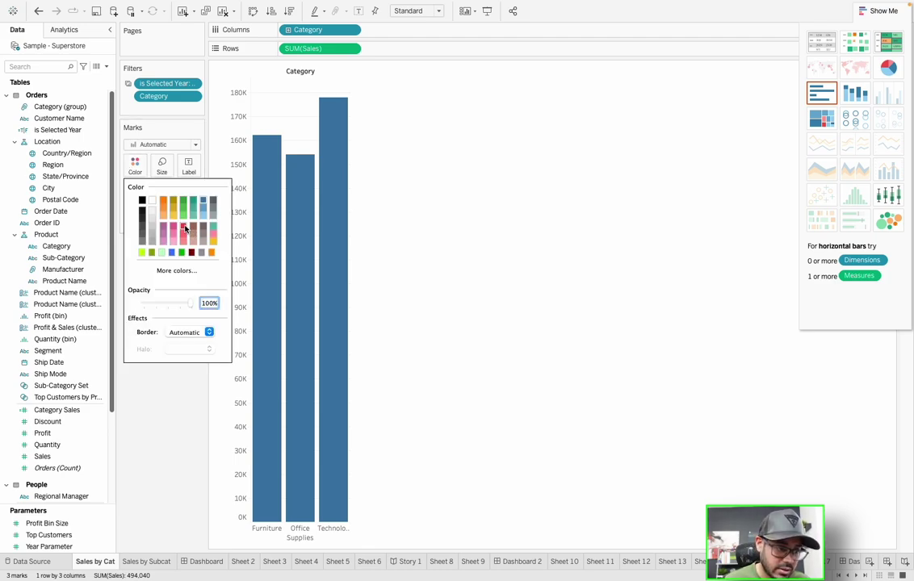
pyautogui.click(185, 229)
pyautogui.click(152, 393)
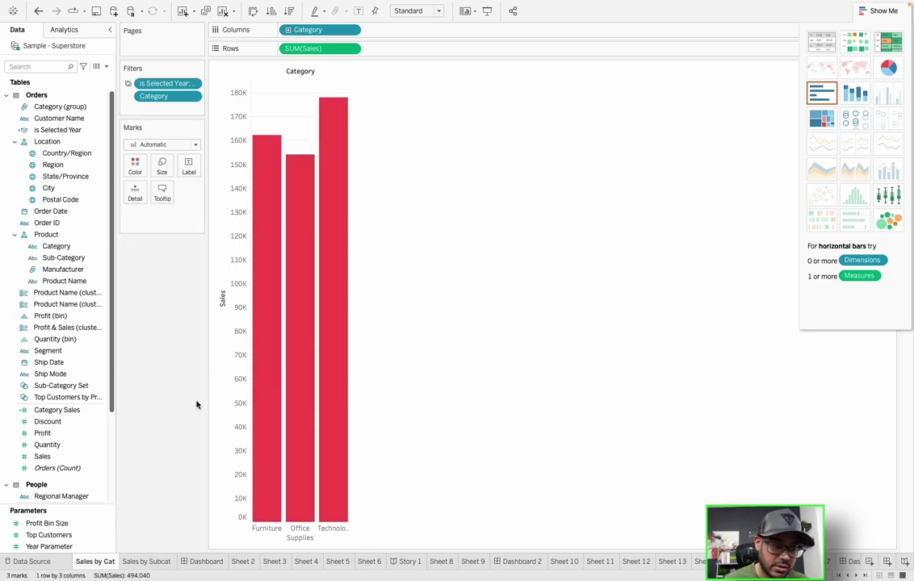
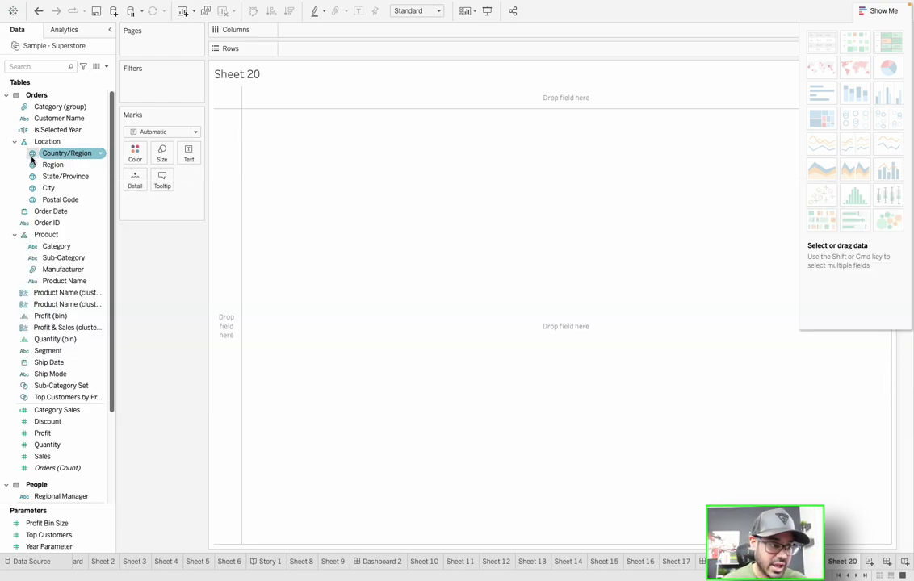
# Examine the data type and geographic role options for the Country/Region field on Sheet 20.
pyautogui.click(33, 157)
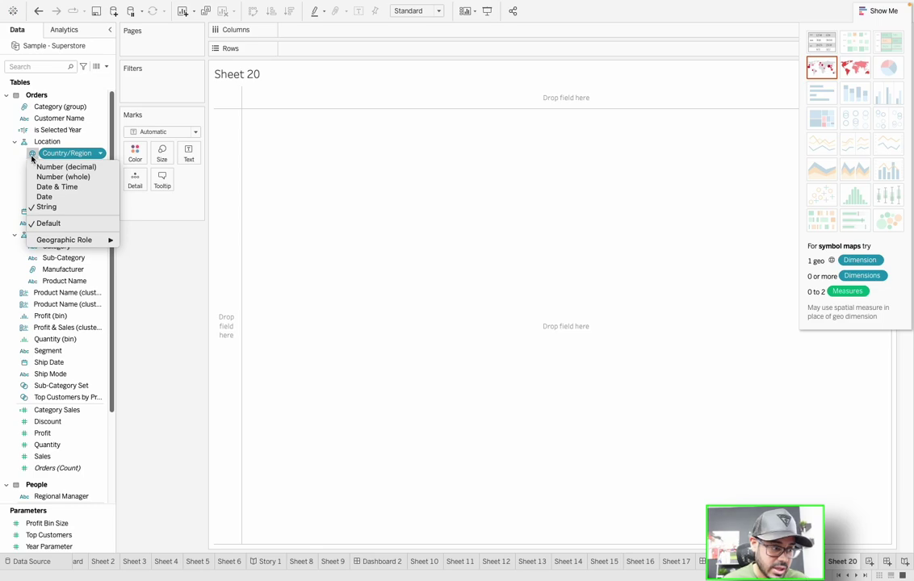
pyautogui.moveTo(67, 242)
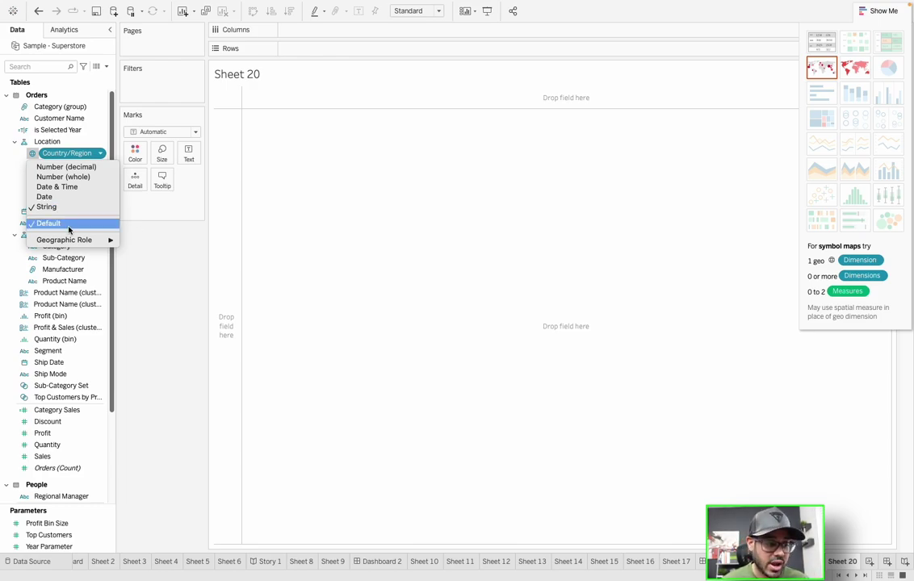
pyautogui.click(157, 250)
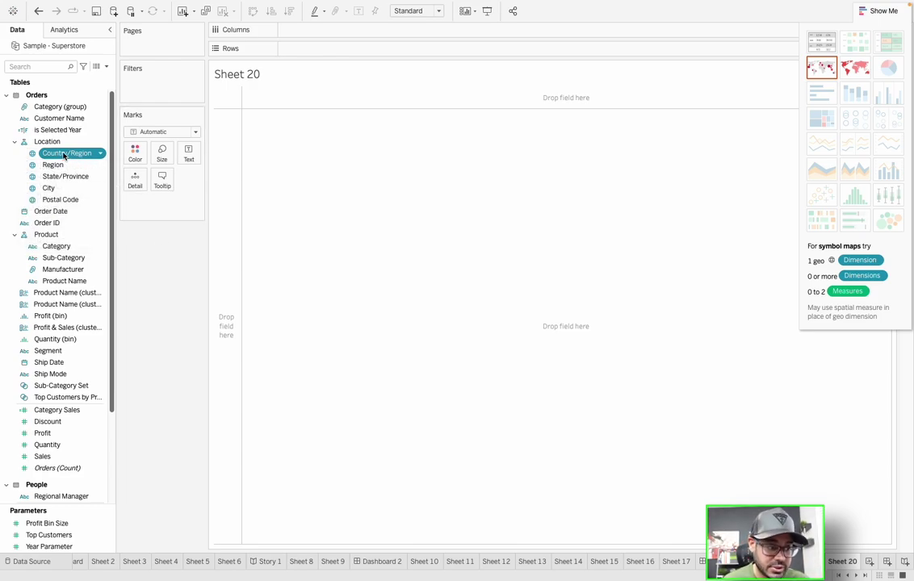
# Plot Country/Region as a map on Sheet 20 and clear the sheet.
pyautogui.moveTo(70, 153); pyautogui.dragTo(351, 158)
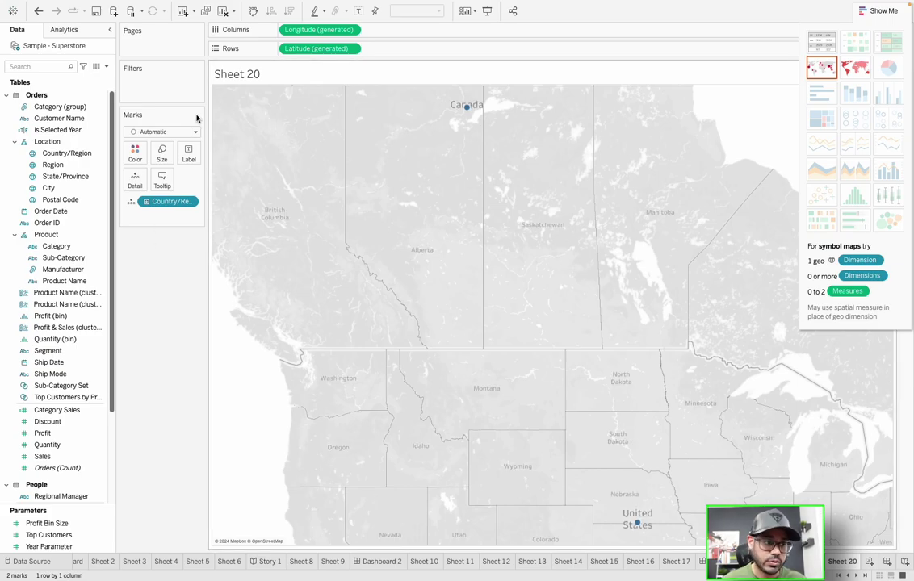
pyautogui.click(223, 10)
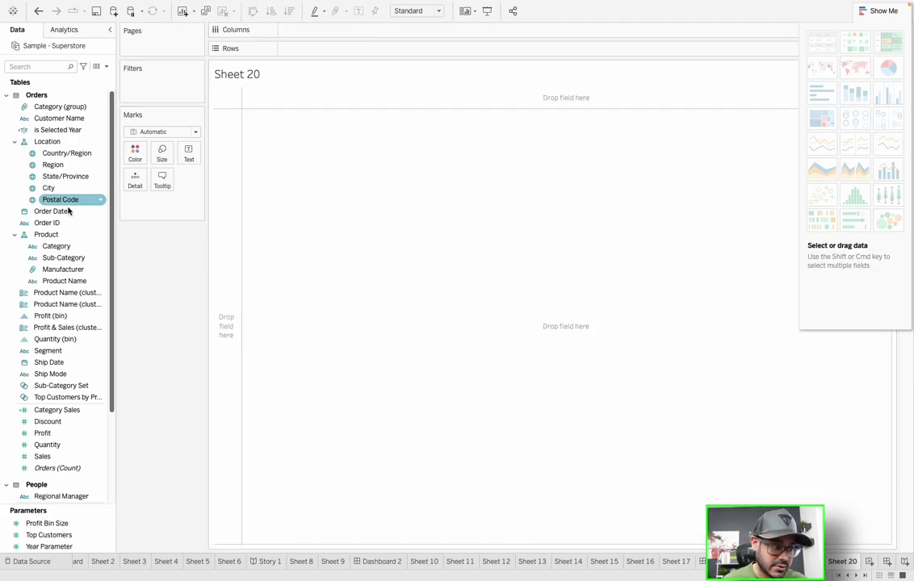
# Plot the City field as a map on Sheet 20 and clear the sheet.
pyautogui.click(58, 188)
pyautogui.moveTo(62, 191); pyautogui.dragTo(373, 182)
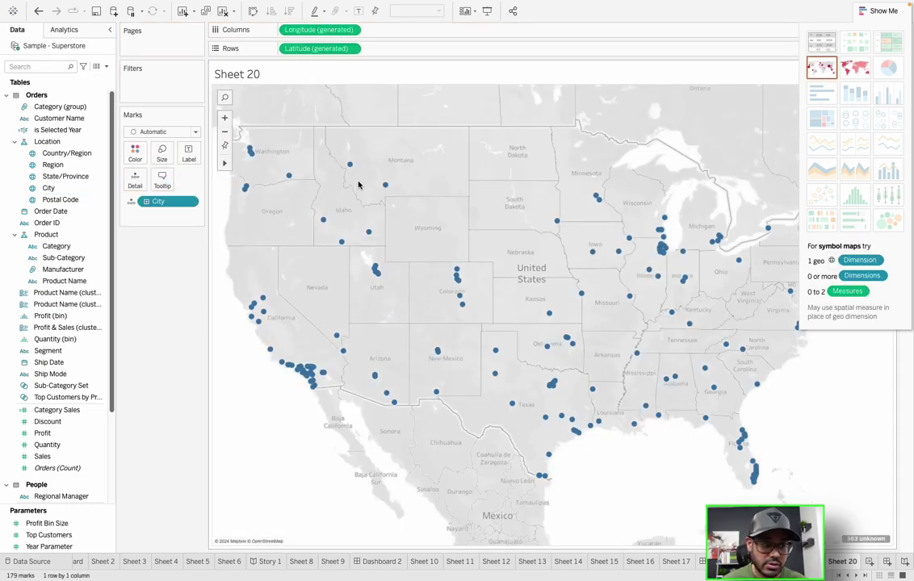
pyautogui.click(223, 11)
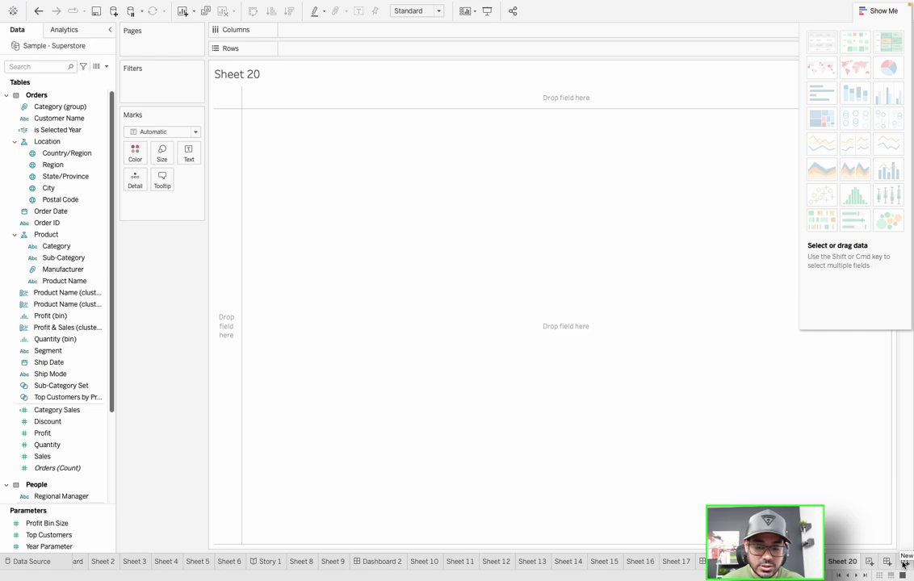
# Create a new story and add the Sales by Cat sheet as its first story point.
pyautogui.click(905, 563)
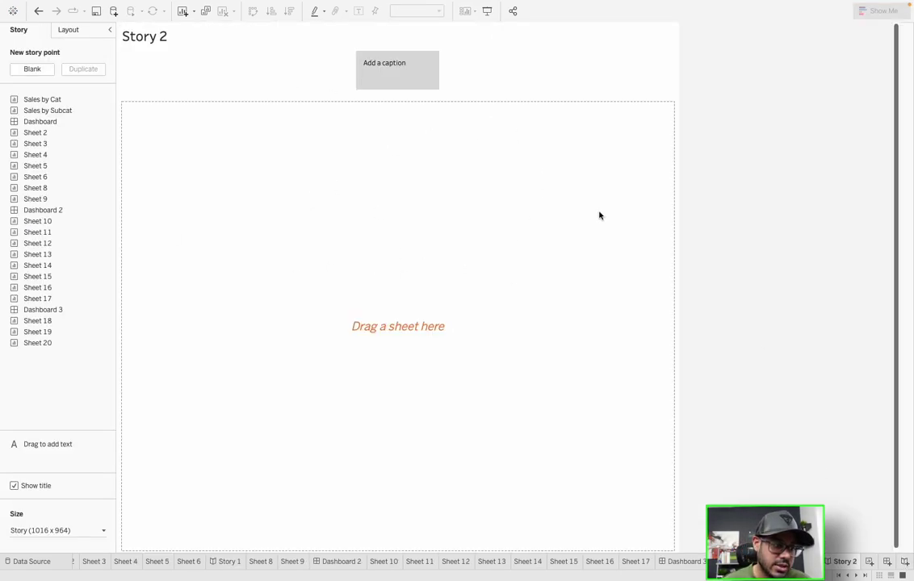
pyautogui.moveTo(64, 186)
pyautogui.moveTo(40, 99); pyautogui.dragTo(159, 85)
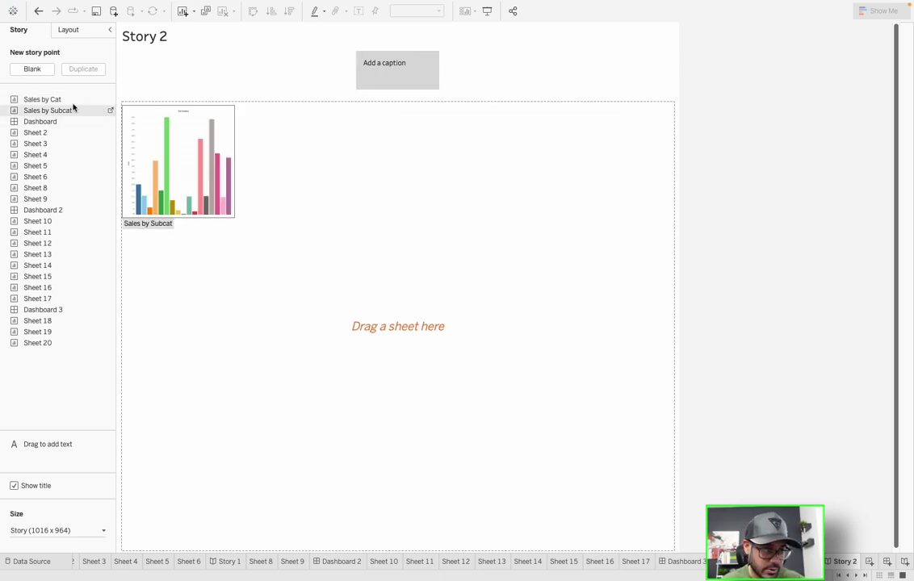
pyautogui.moveTo(160, 111); pyautogui.dragTo(330, 159)
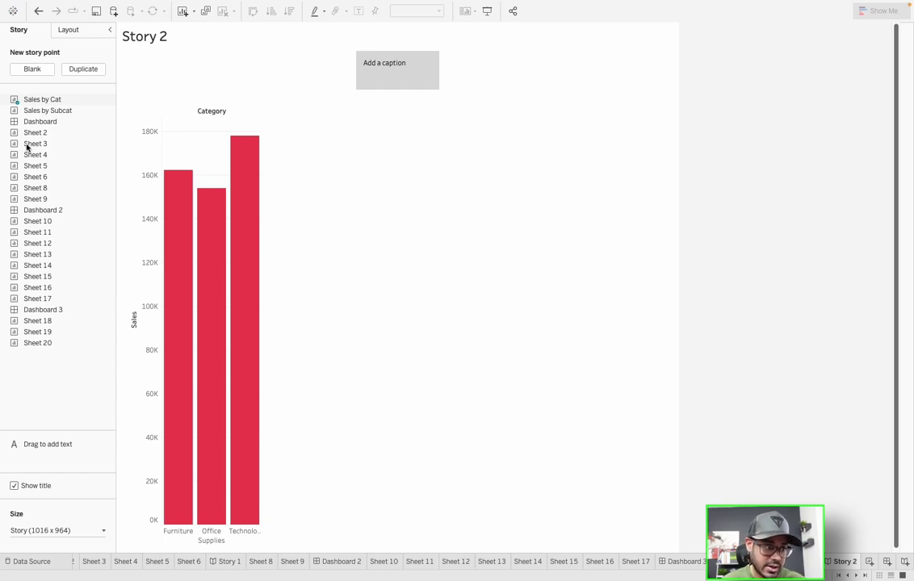
# Add the Sales by Subcat sheet as a second story point and caption it #2.
pyautogui.moveTo(33, 117); pyautogui.dragTo(430, 76)
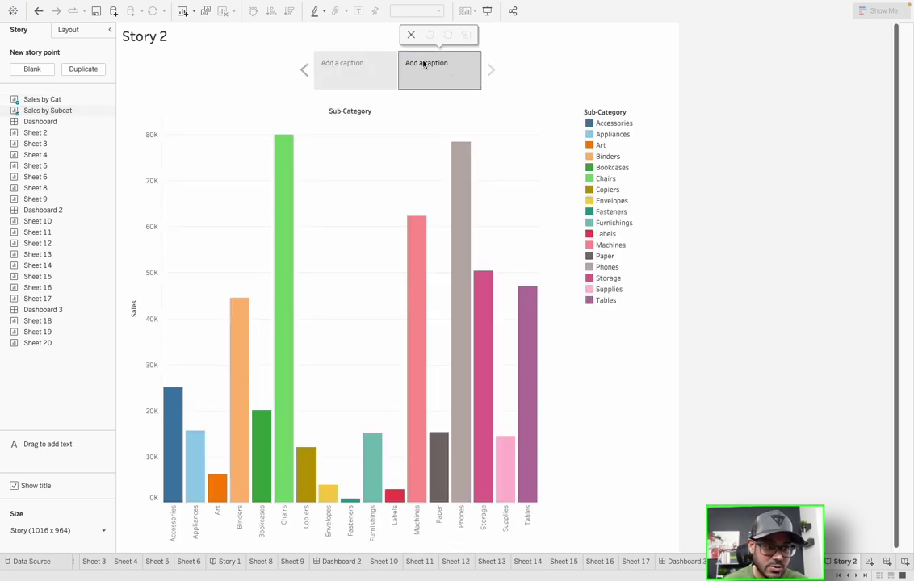
pyautogui.doubleClick(432, 68)
pyautogui.write('#2')
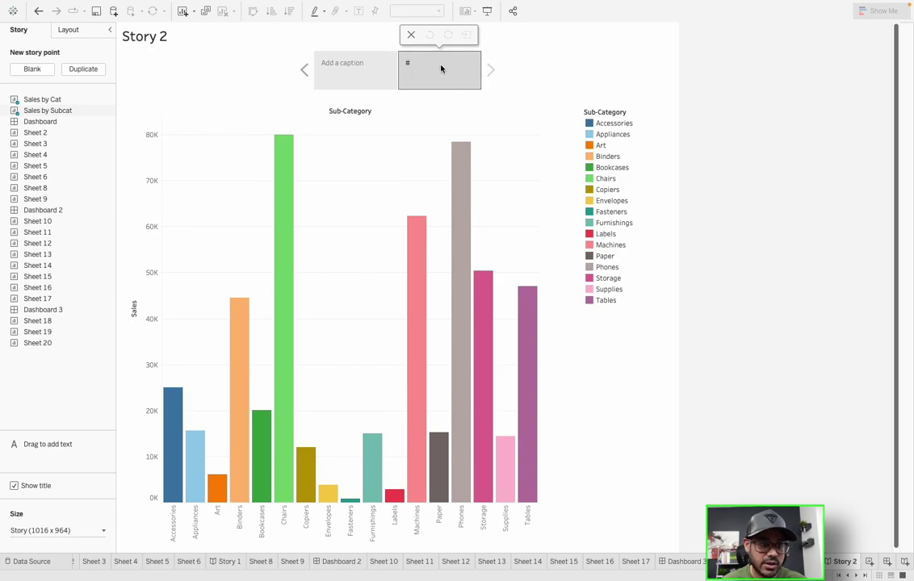
# Caption the first story point, showing Sales by Cat, as #1.
pyautogui.click(344, 84)
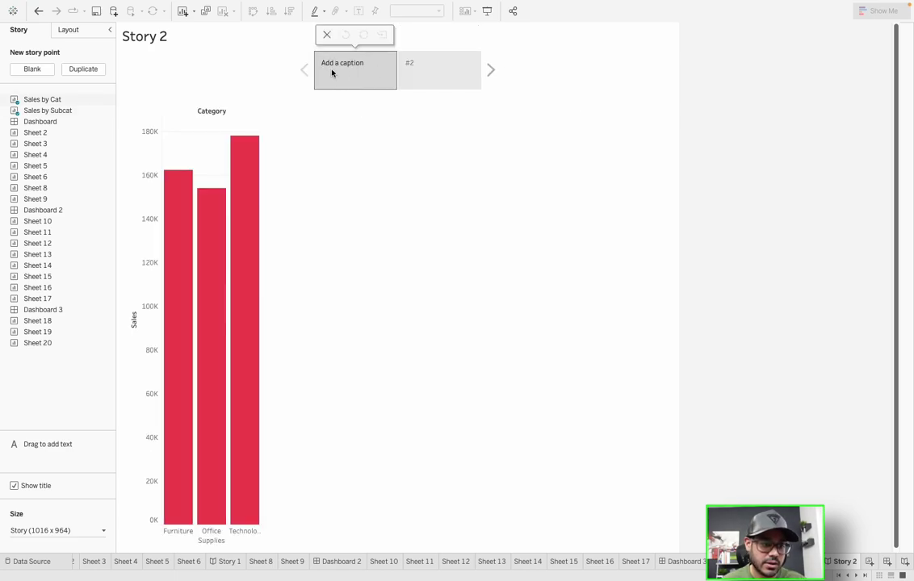
pyautogui.write('#2')
pyautogui.moveTo(471, 74); pyautogui.dragTo(338, 71)
pyautogui.click(339, 67)
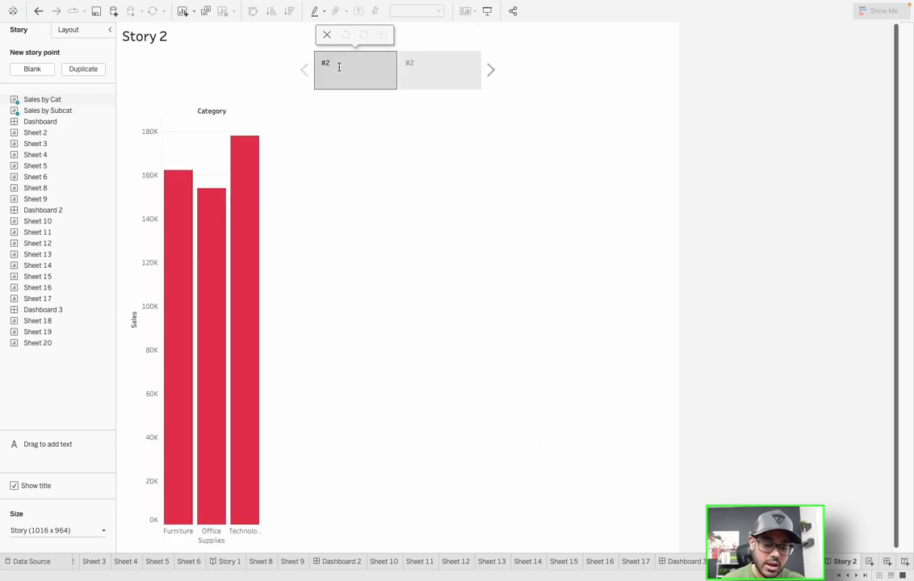
pyautogui.click(485, 50)
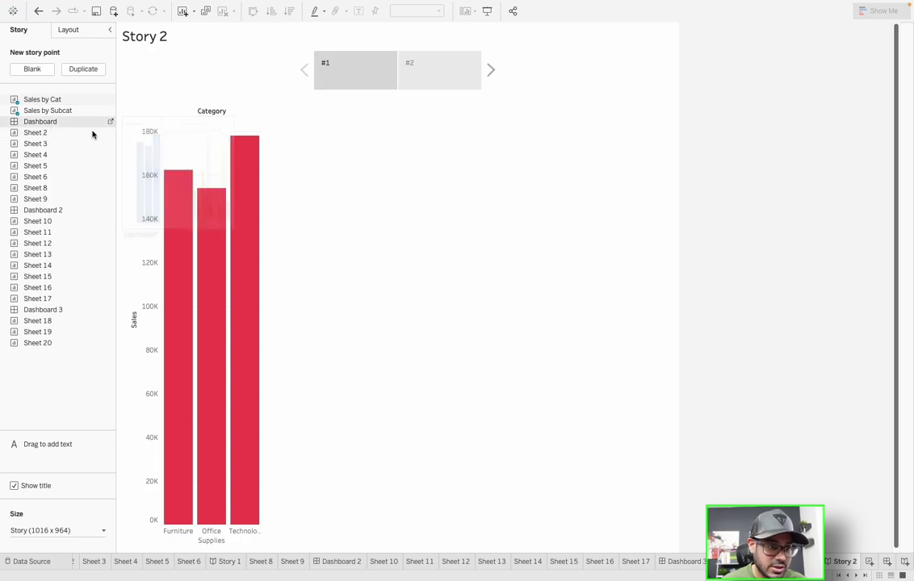
# Add Dashboard as a third story point after #2 and caption it Dash.
pyautogui.moveTo(90, 123); pyautogui.dragTo(498, 76)
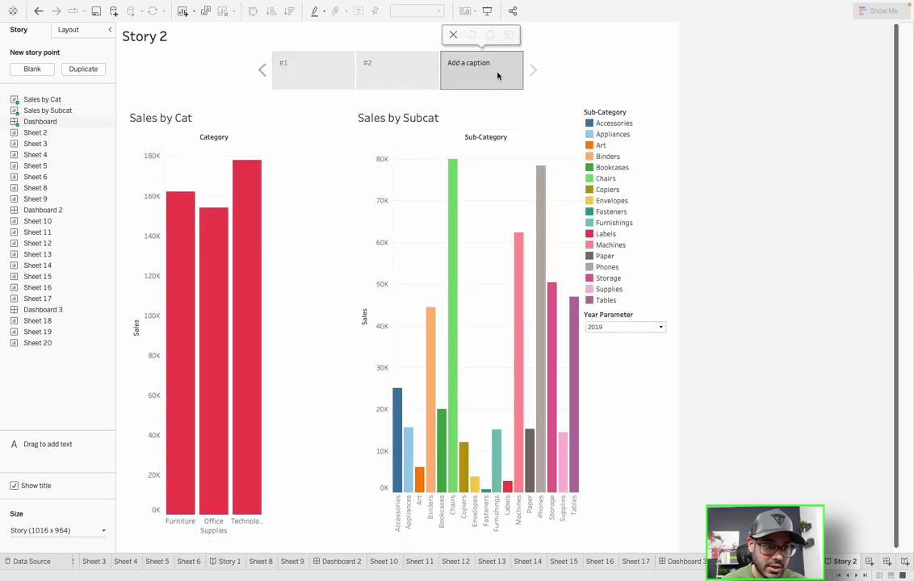
pyautogui.doubleClick(497, 76)
pyautogui.write('Dash')
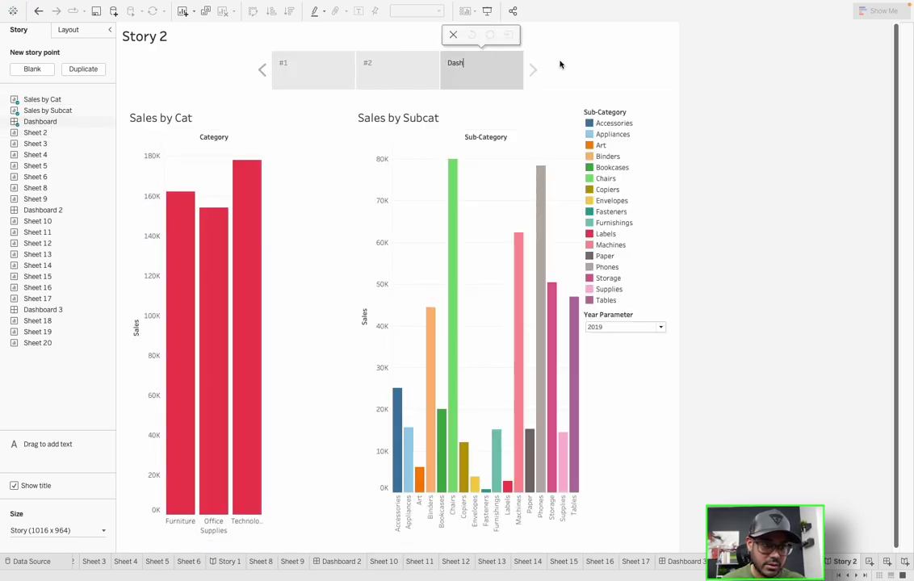
pyautogui.click(557, 67)
# Step through story points #1, #2 and Dash to review the sequence, finishing on Dash.
pyautogui.click(317, 77)
pyautogui.click(369, 76)
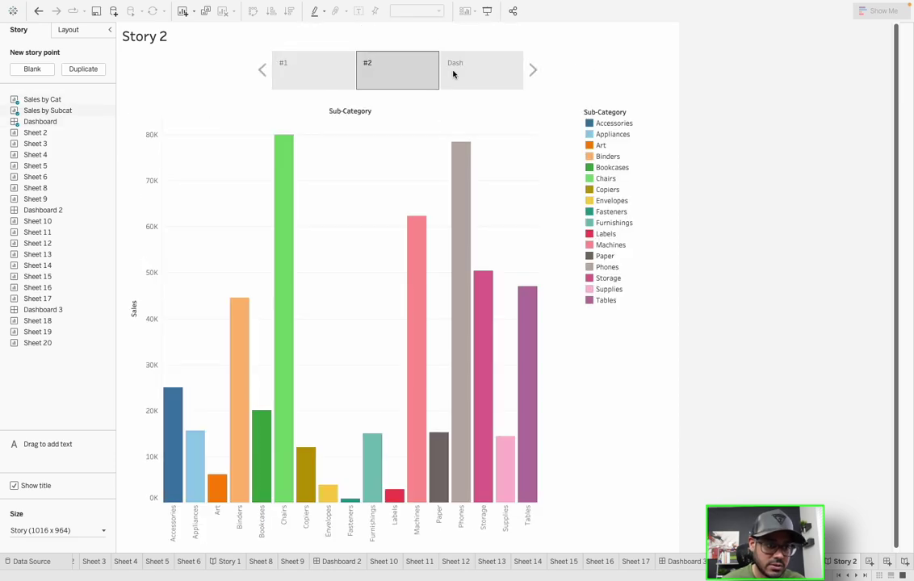
pyautogui.click(453, 75)
pyautogui.click(303, 75)
pyautogui.click(377, 68)
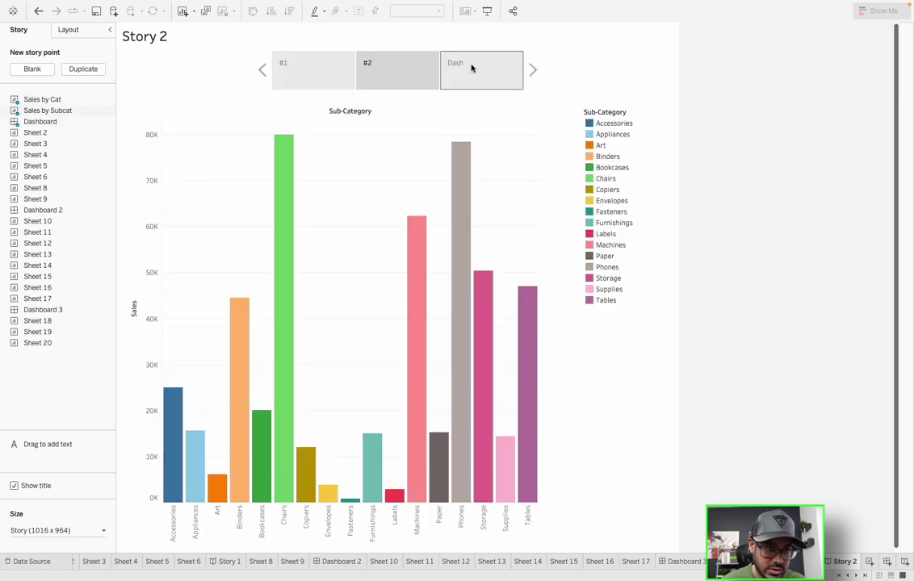
pyautogui.click(472, 68)
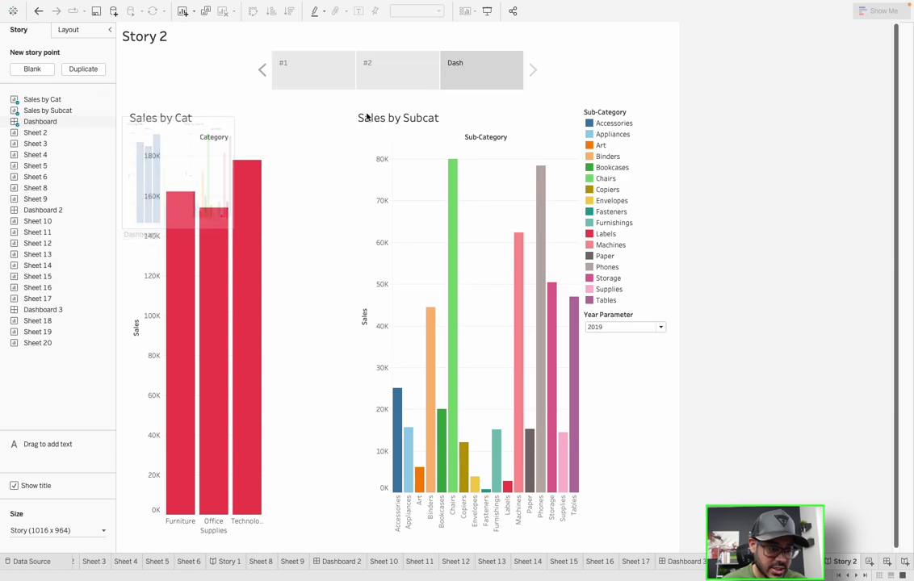
# View the original Dashboard that the Dash story point is based on and return to Story 2.
pyautogui.click(838, 575)
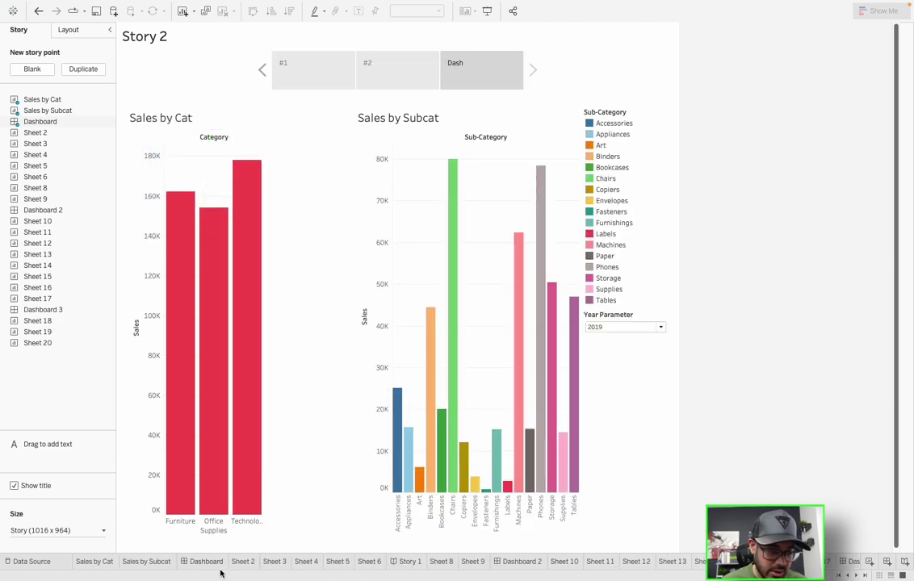
pyautogui.click(207, 562)
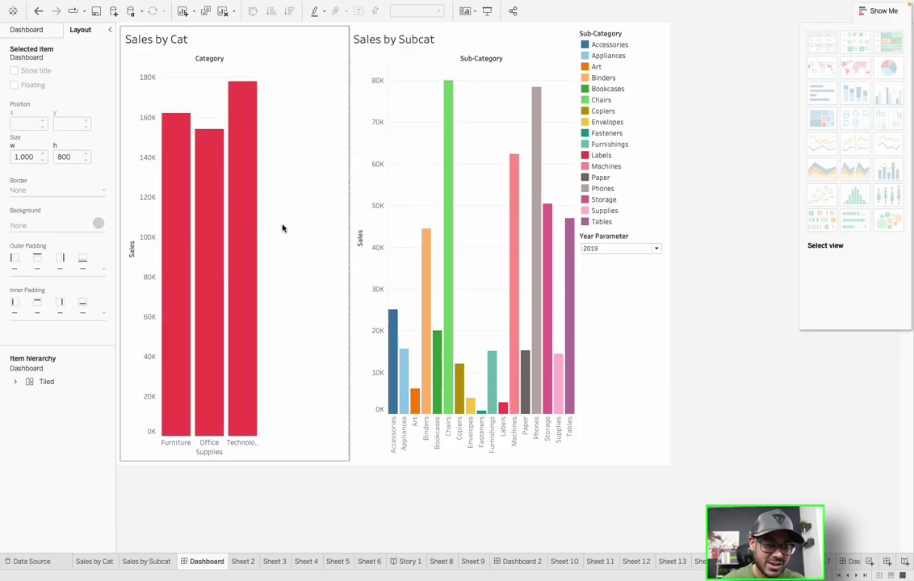
pyautogui.click(865, 575)
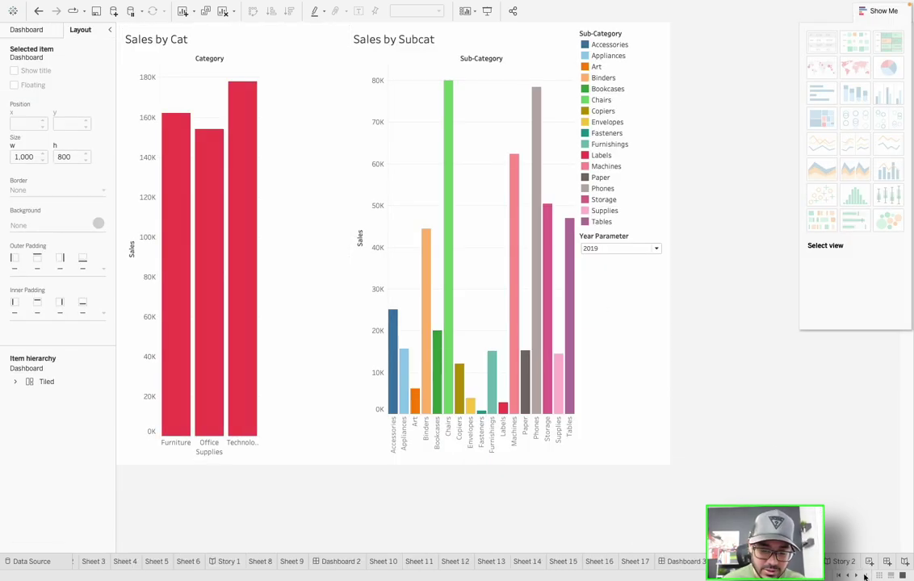
pyautogui.click(843, 561)
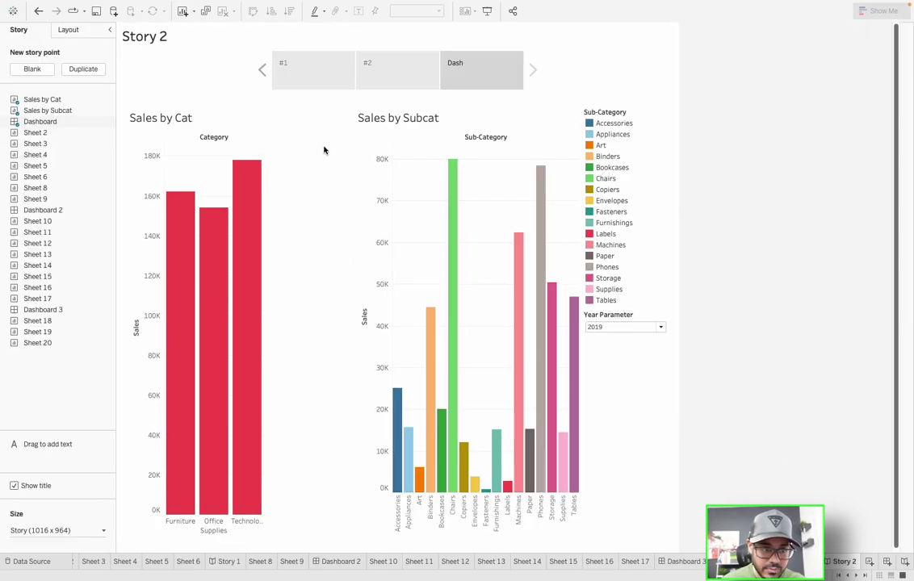
# Browse the Story 2 points forward from #1 to Dash and back to #1.
pyautogui.click(311, 80)
pyautogui.click(398, 83)
pyautogui.click(477, 77)
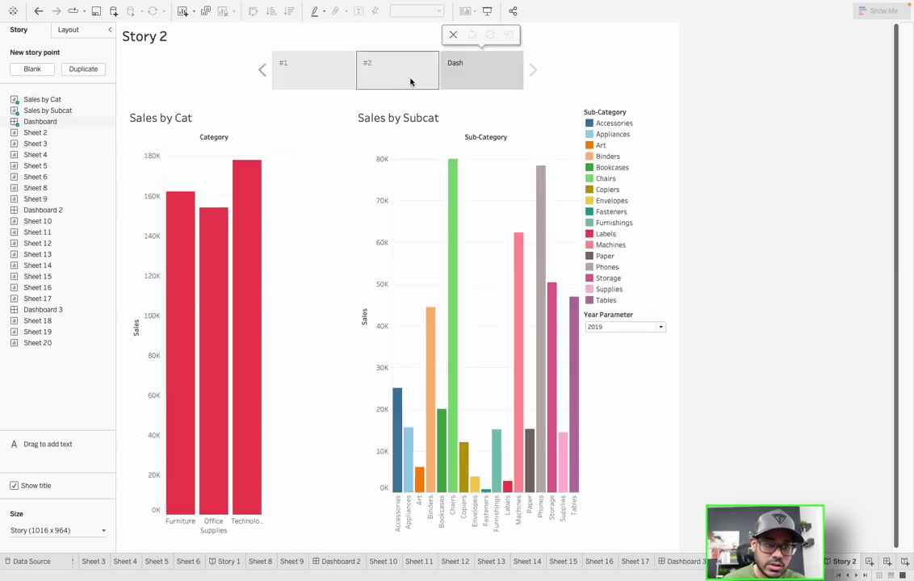
pyautogui.click(407, 82)
pyautogui.click(294, 69)
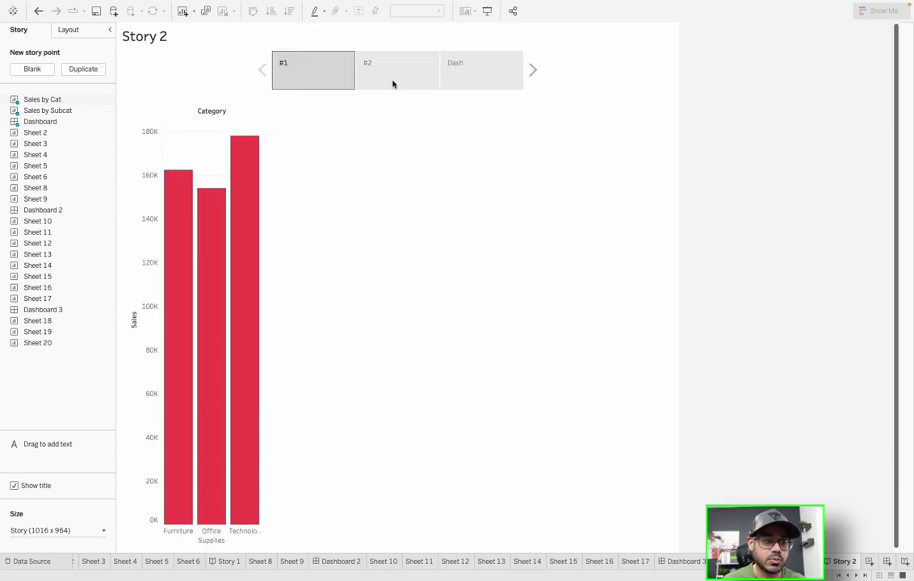